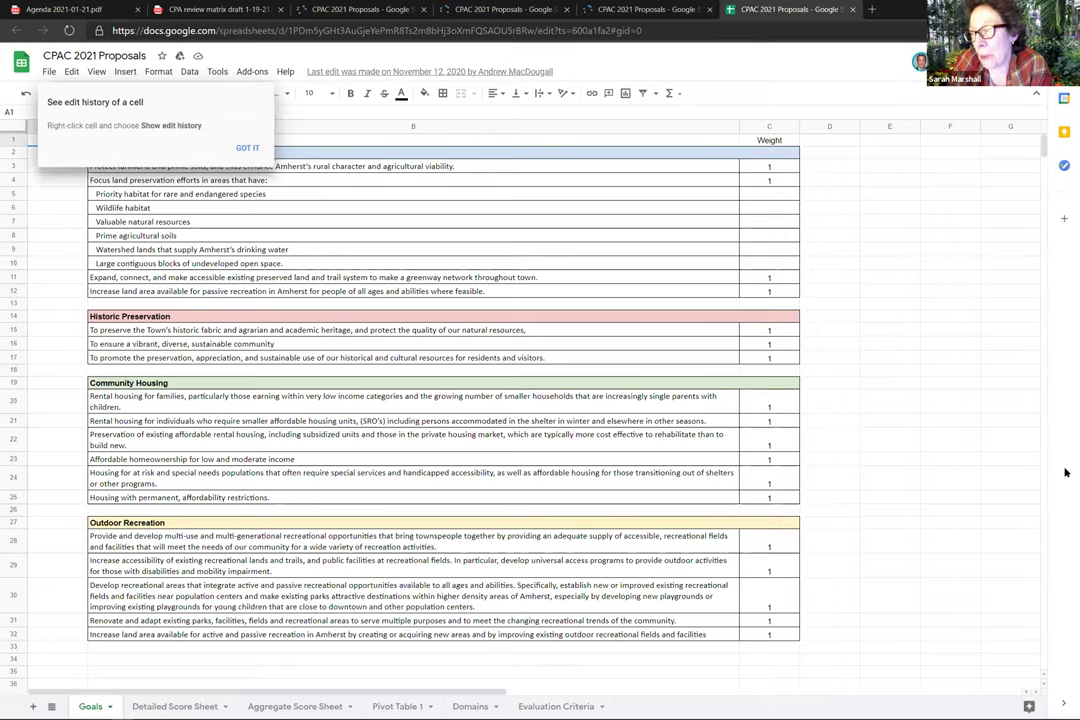
Dismiss the cell edit history tip and set the Goals sheet's zoom to 150%
{"action": "left_click", "coordinate": [246, 148]}
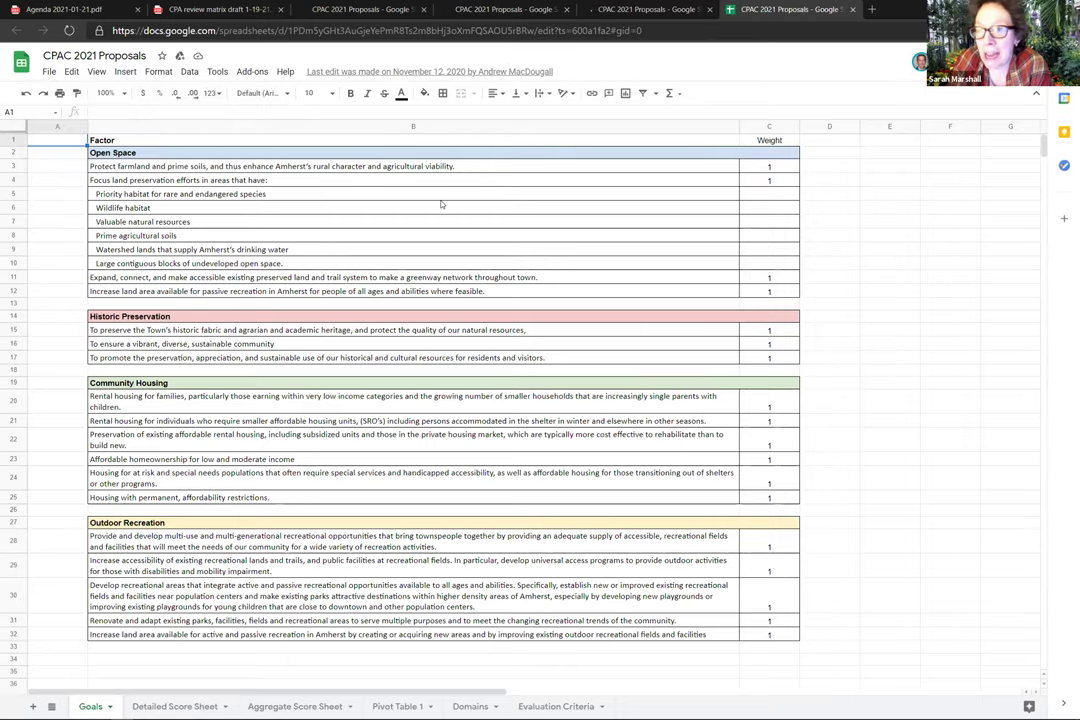
{"action": "left_click", "coordinate": [100, 74]}
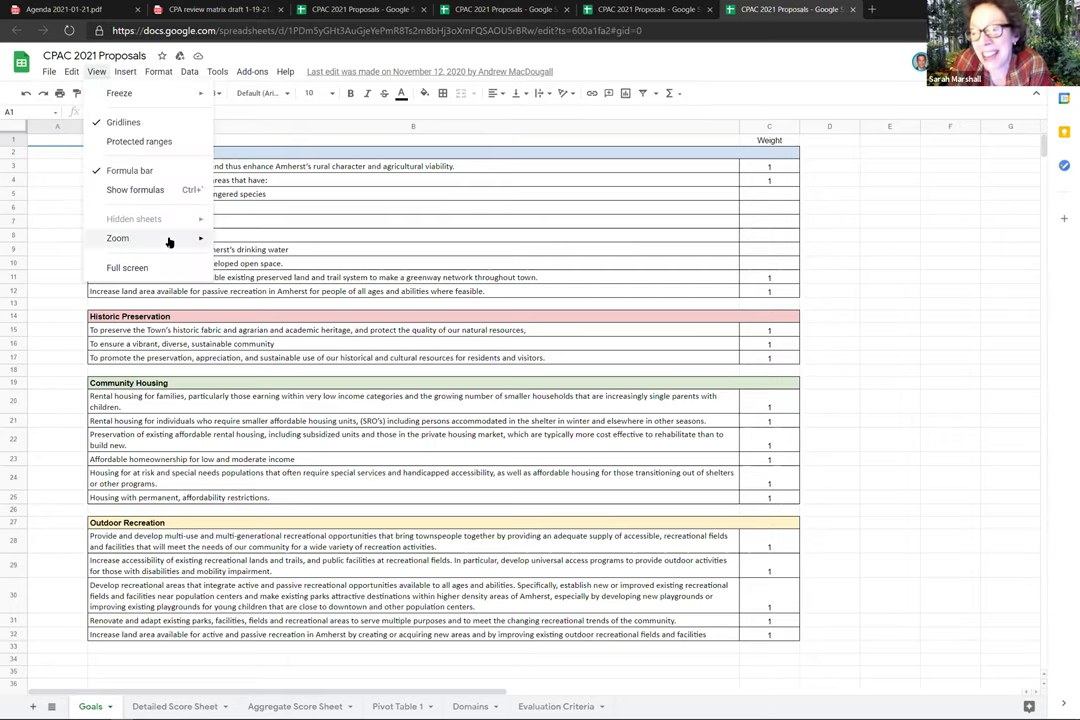
{"action": "mouse_move", "coordinate": [190, 241]}
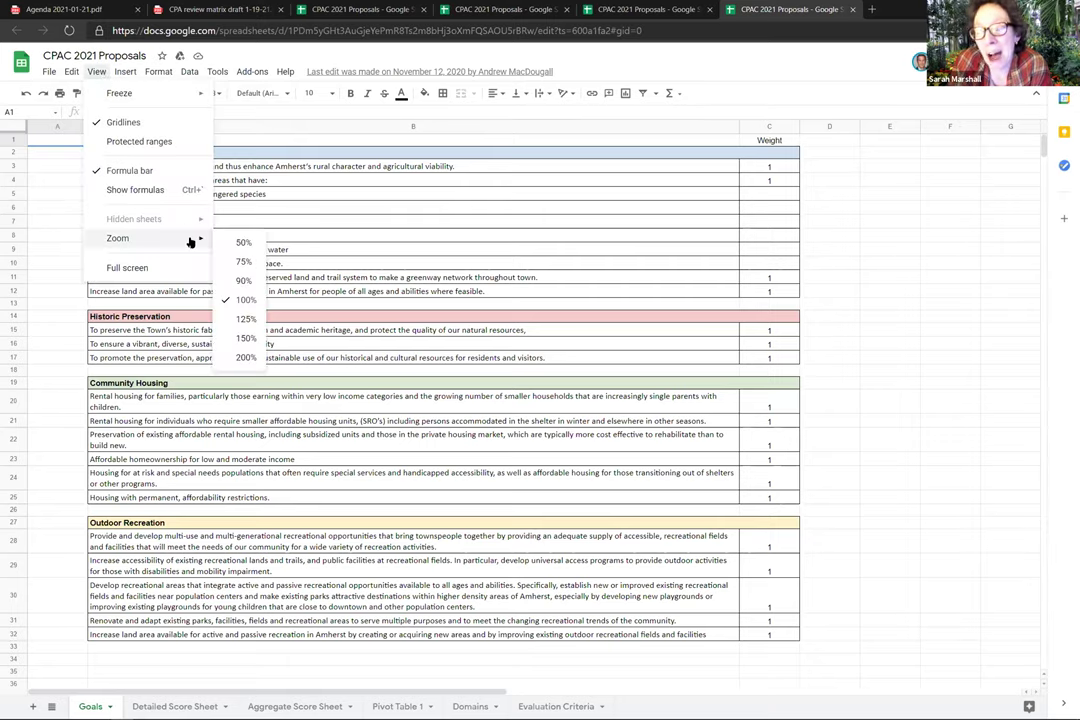
{"action": "left_click", "coordinate": [246, 338]}
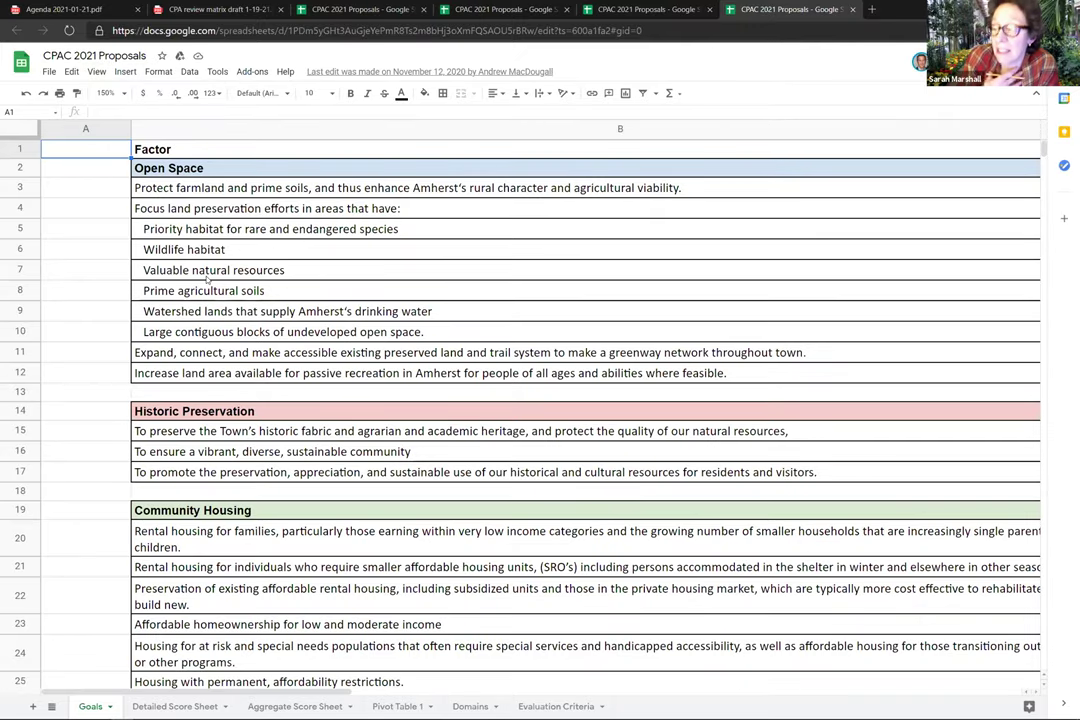
Hide the empty column A on the Goals sheet
{"action": "left_click", "coordinate": [80, 128]}
{"action": "right_click", "coordinate": [79, 126]}
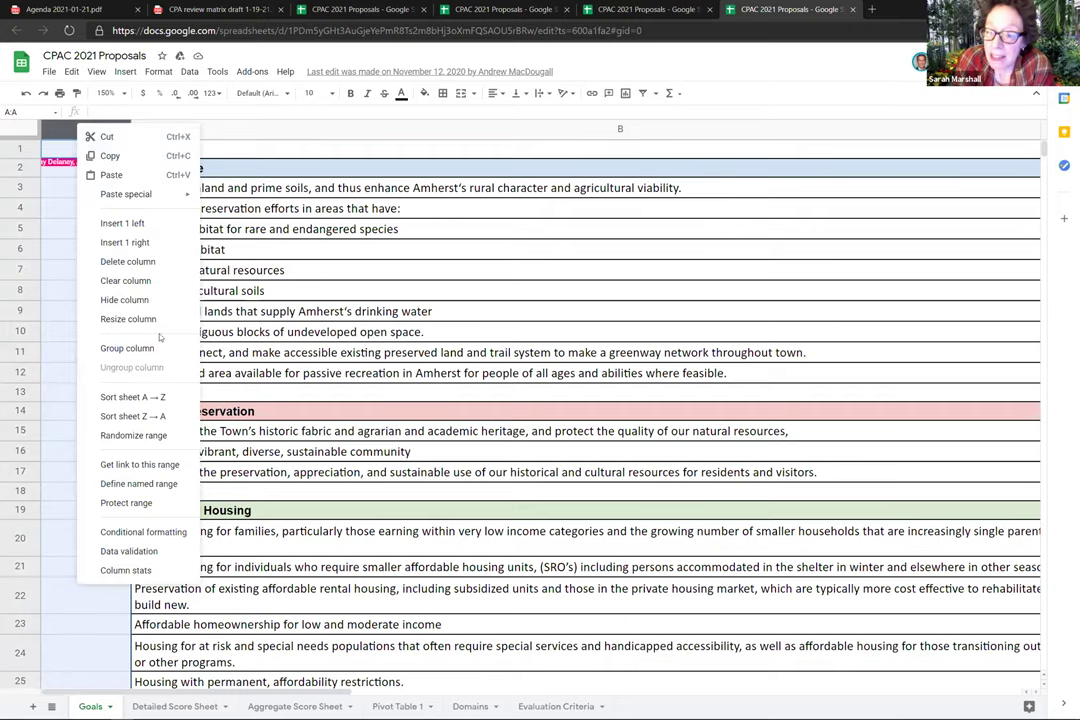
{"action": "left_click", "coordinate": [160, 299]}
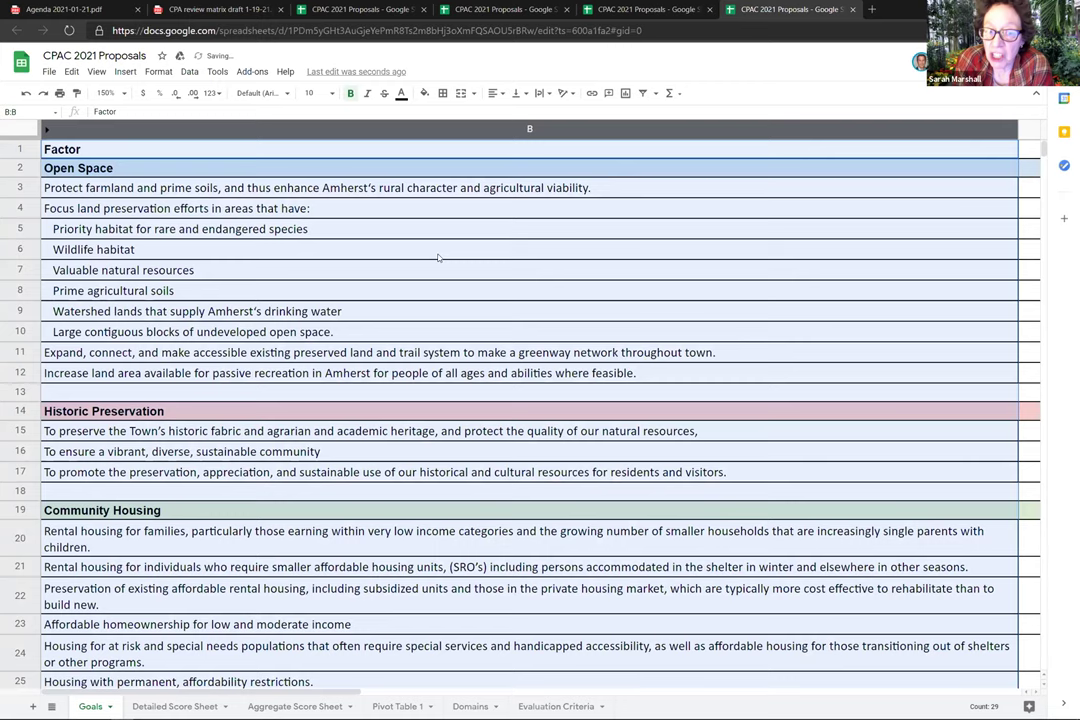
{"action": "left_click", "coordinate": [436, 252]}
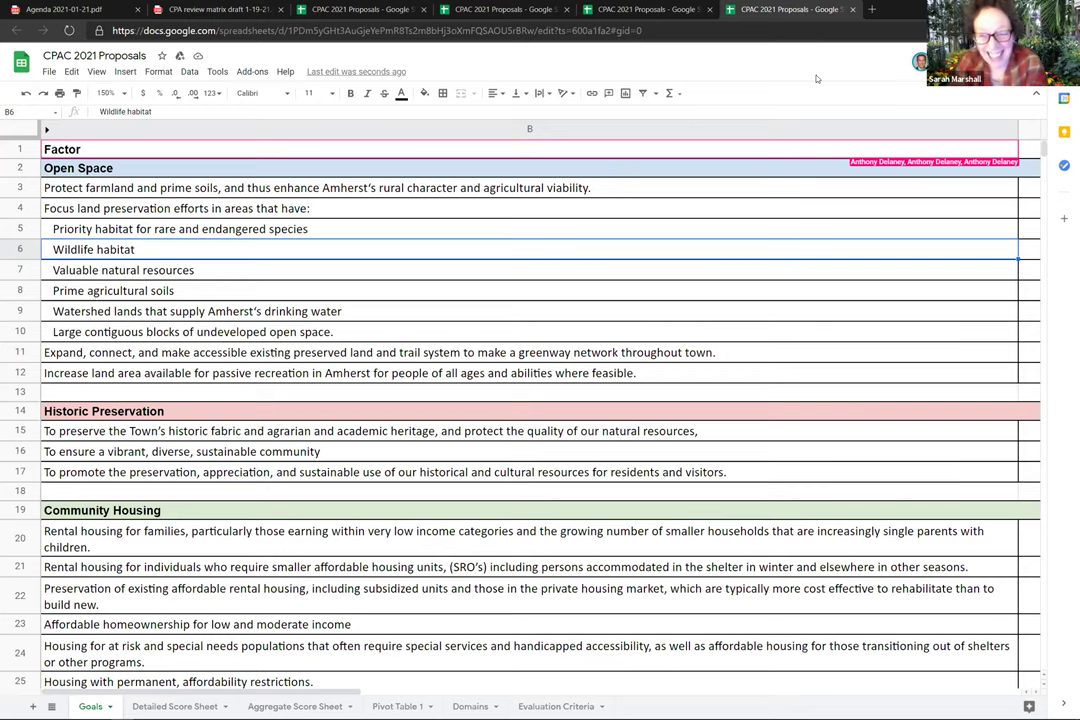
Show the browser in full screen and narrow column B on the Goals sheet to fit the Weight column in view
{"action": "key", "text": "F11"}
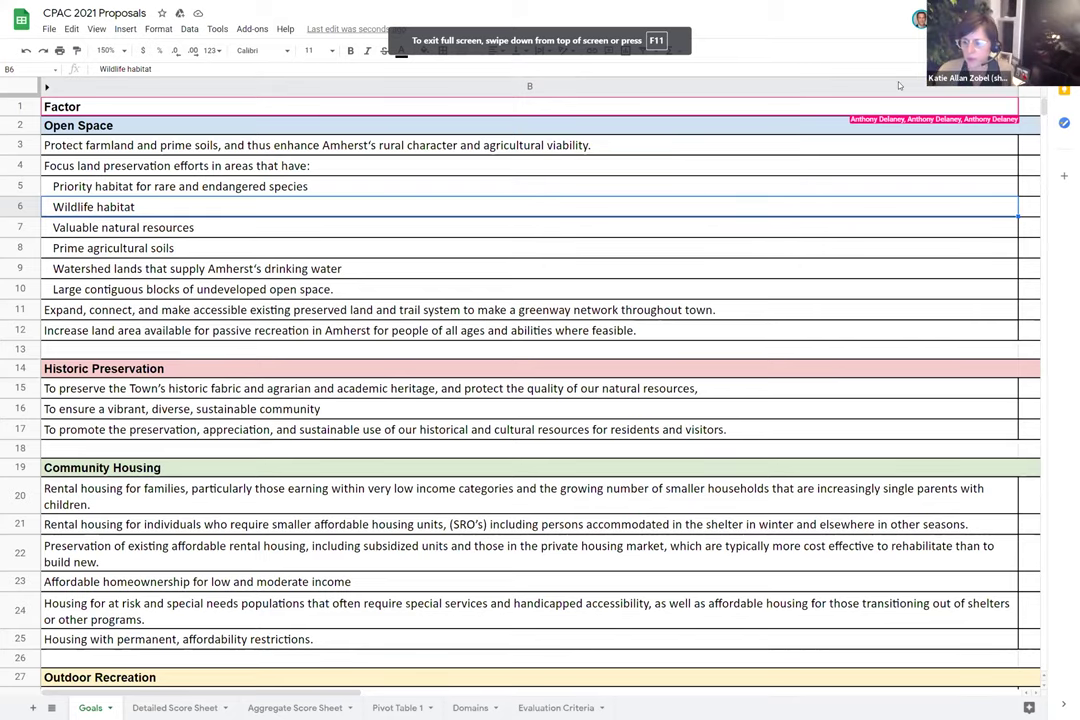
{"action": "left_click_drag", "start_coordinate": [1018, 86], "coordinate": [931, 86]}
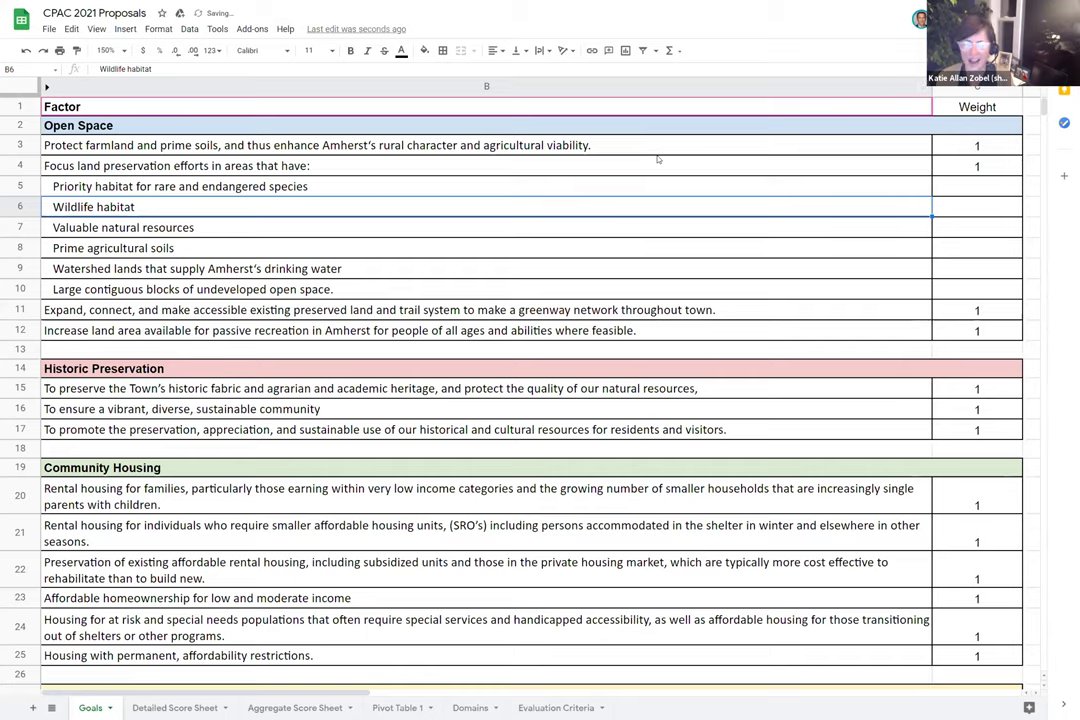
{"action": "left_click", "coordinate": [976, 146]}
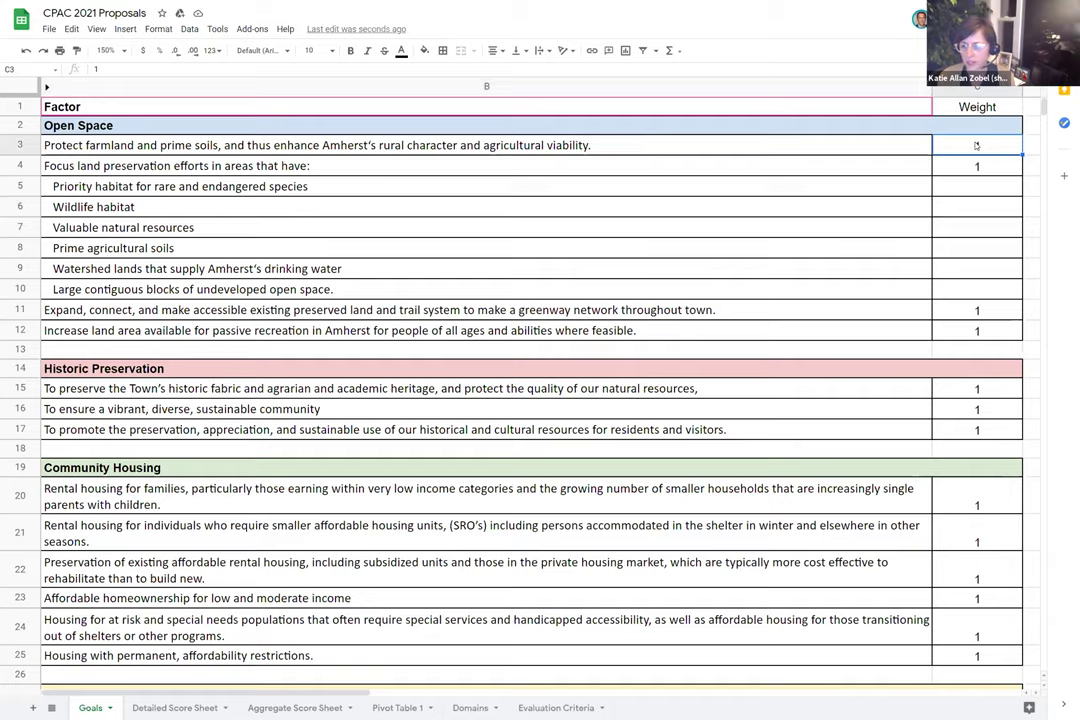
{"action": "key", "text": "Right"}
{"action": "key", "text": "Left"}
{"action": "key", "text": "Left"}
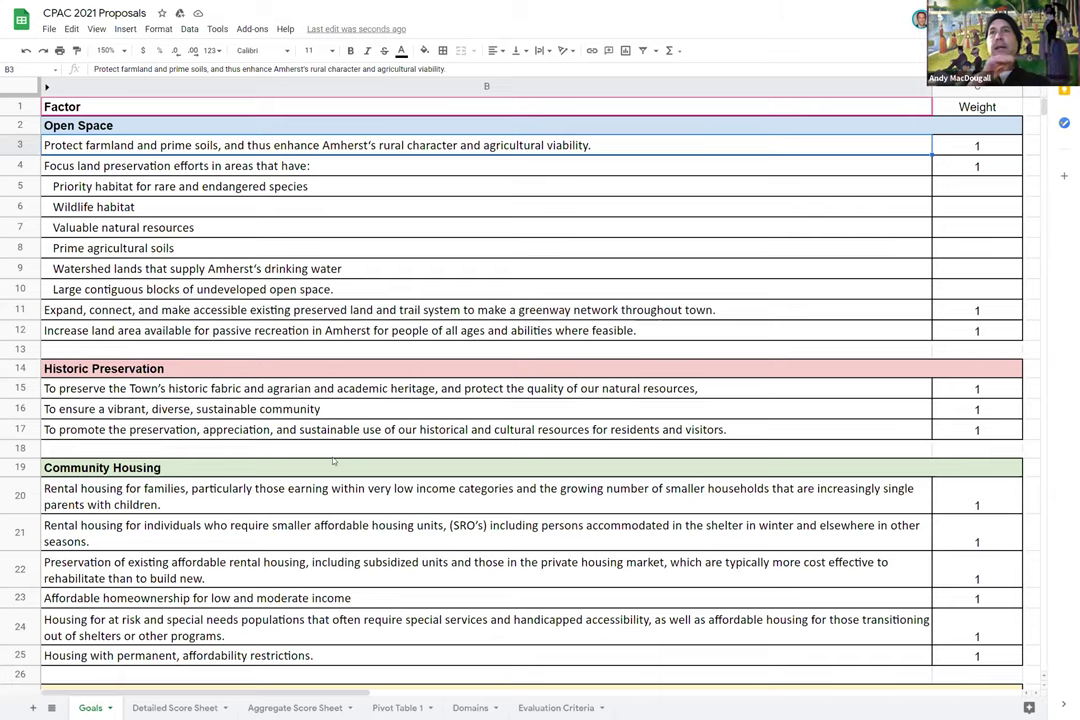
Open the Aggregate Score Sheet and set its zoom to 100%
{"action": "left_click", "coordinate": [292, 708]}
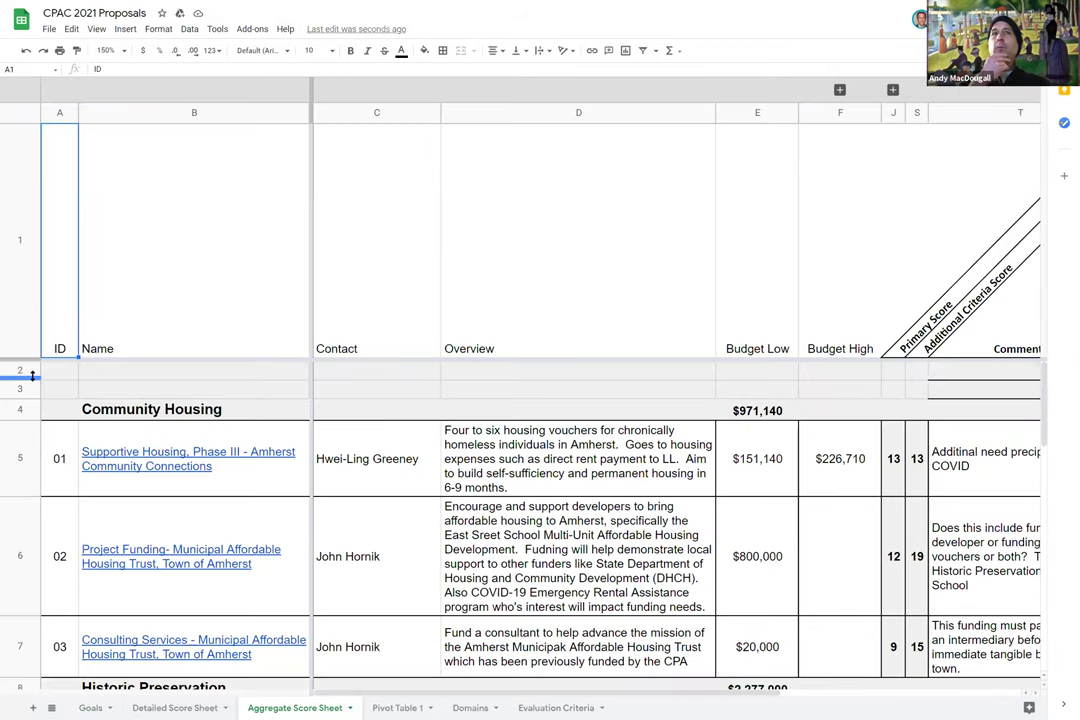
{"action": "left_click", "coordinate": [96, 30]}
{"action": "left_click", "coordinate": [96, 30]}
{"action": "left_click", "coordinate": [107, 50]}
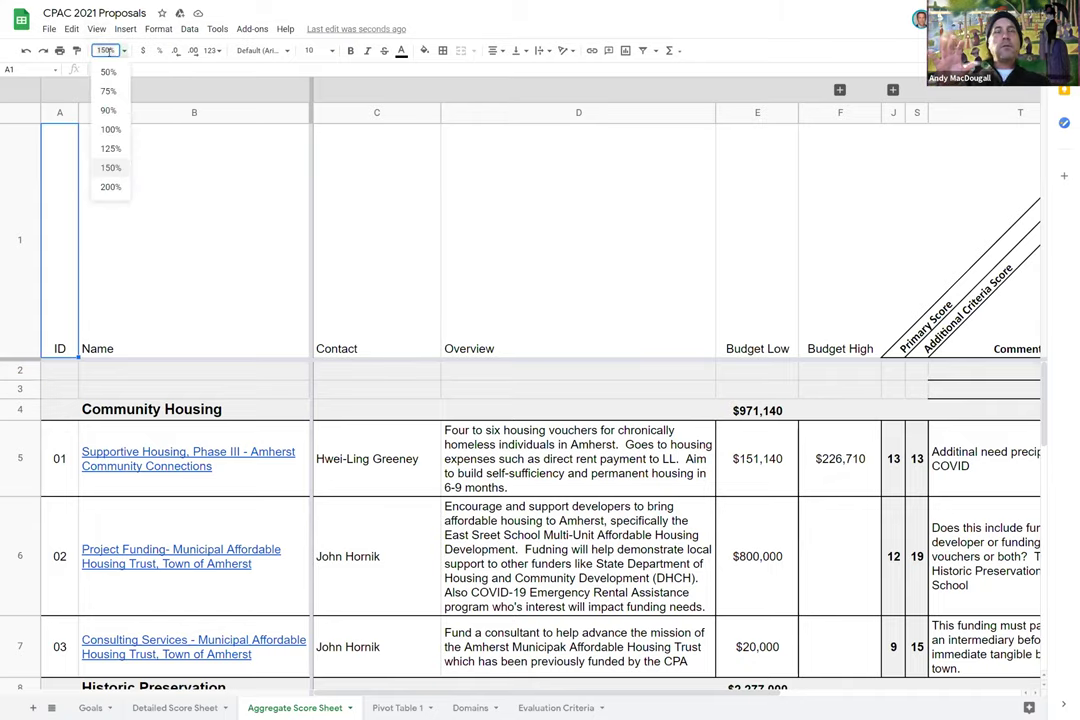
{"action": "left_click", "coordinate": [109, 110]}
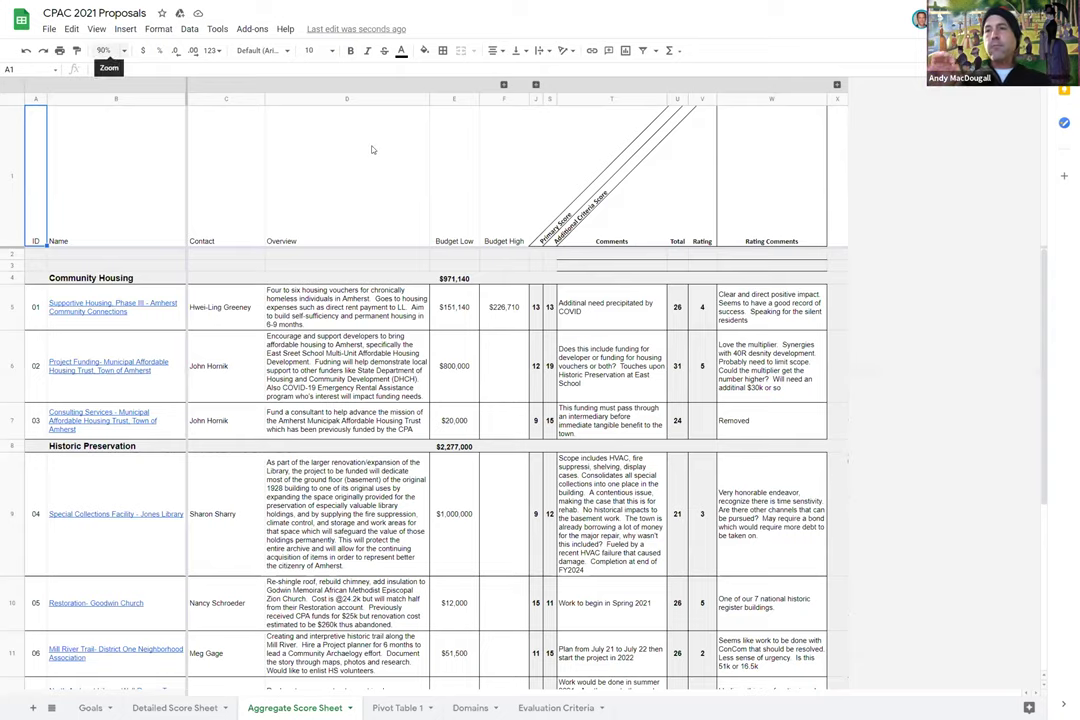
{"action": "left_click", "coordinate": [107, 50]}
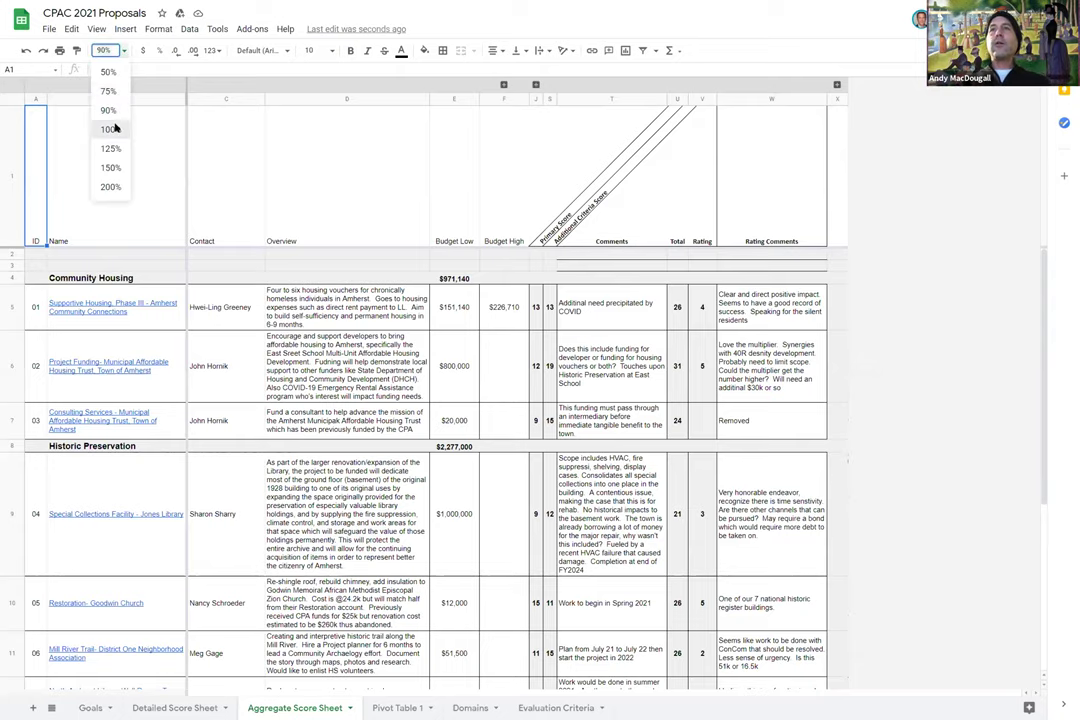
{"action": "left_click", "coordinate": [111, 129]}
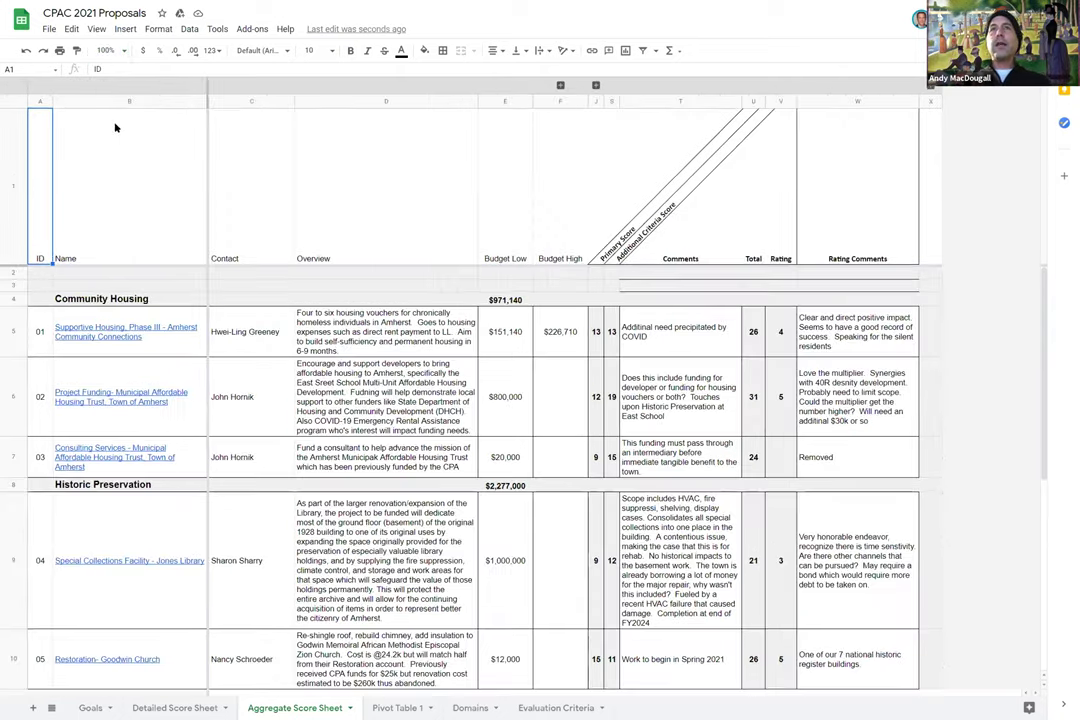
{"action": "left_click", "coordinate": [124, 52]}
{"action": "left_click", "coordinate": [124, 52]}
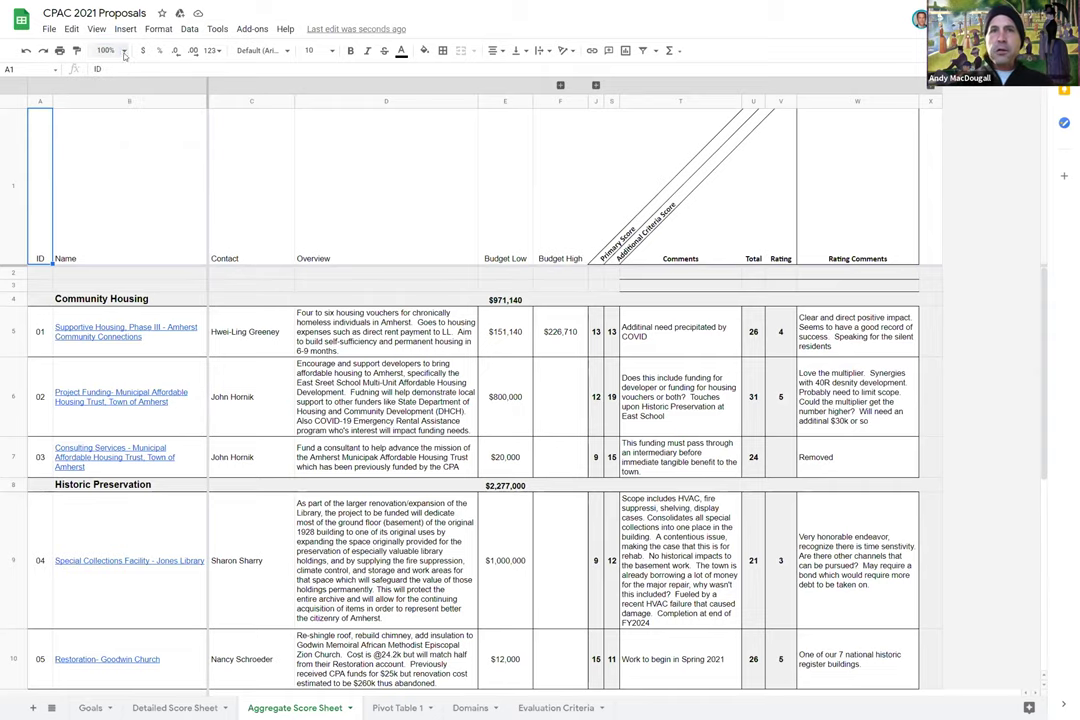
On the Detailed Score Sheet, rate Community Housing proposals 01, 02 and 03 Unlikely, Likely and Certain for the farmland protection criterion
{"action": "left_click", "coordinate": [178, 708]}
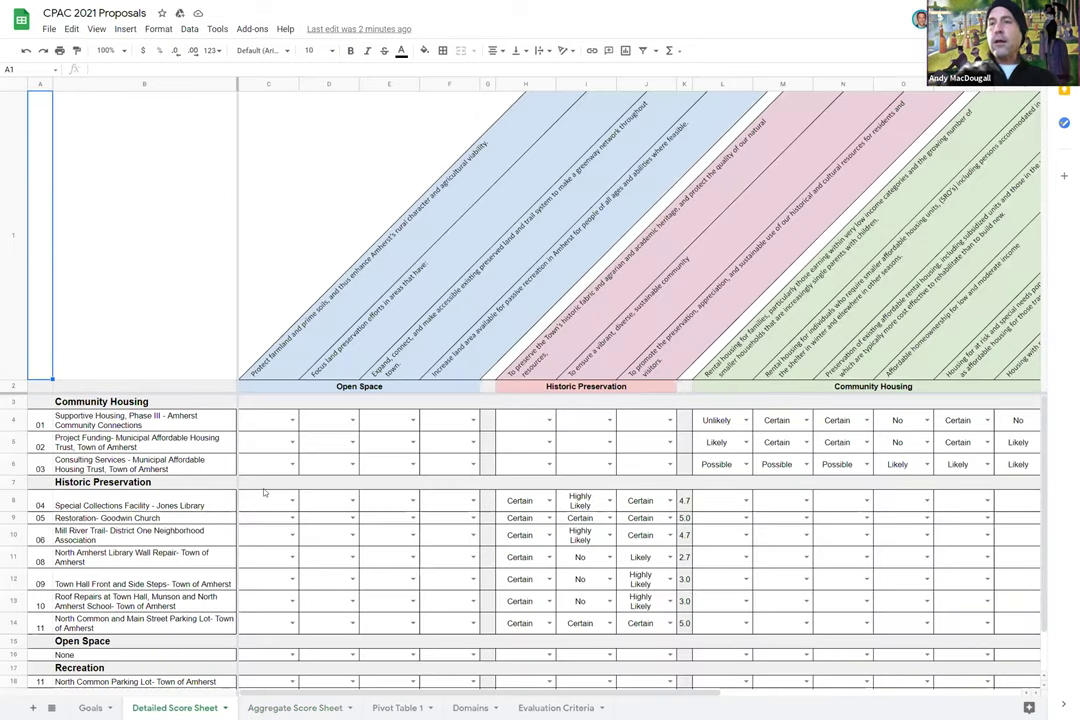
{"action": "left_click", "coordinate": [272, 421]}
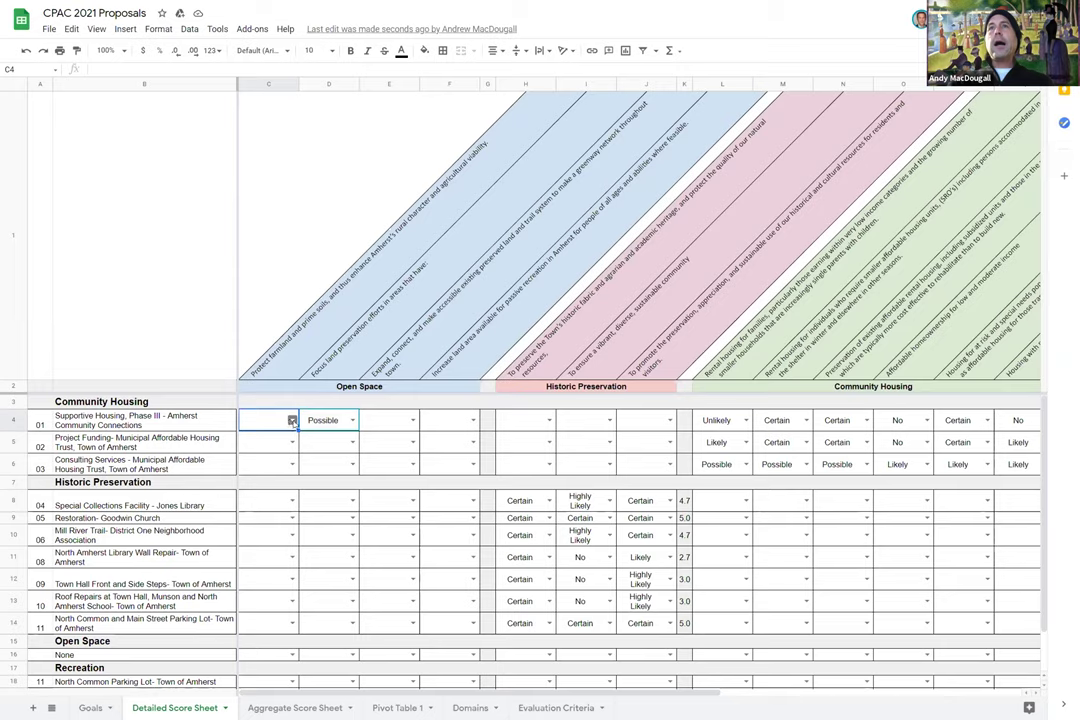
{"action": "left_click", "coordinate": [290, 420]}
{"action": "left_click", "coordinate": [277, 457]}
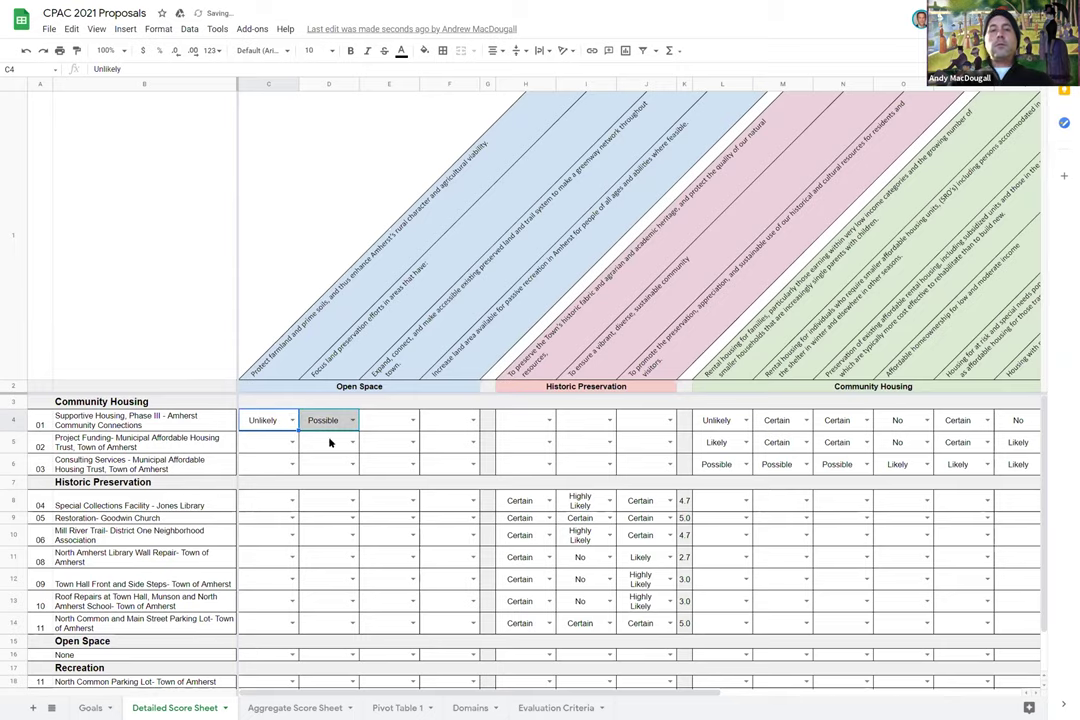
{"action": "left_click", "coordinate": [292, 442]}
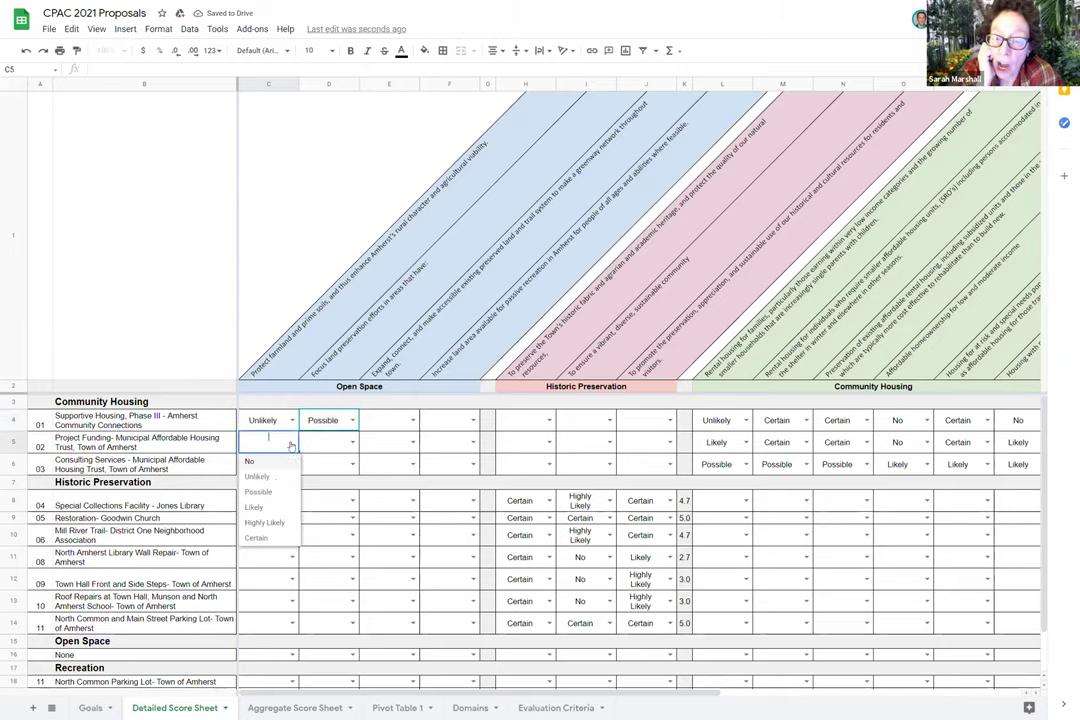
{"action": "left_click", "coordinate": [269, 508]}
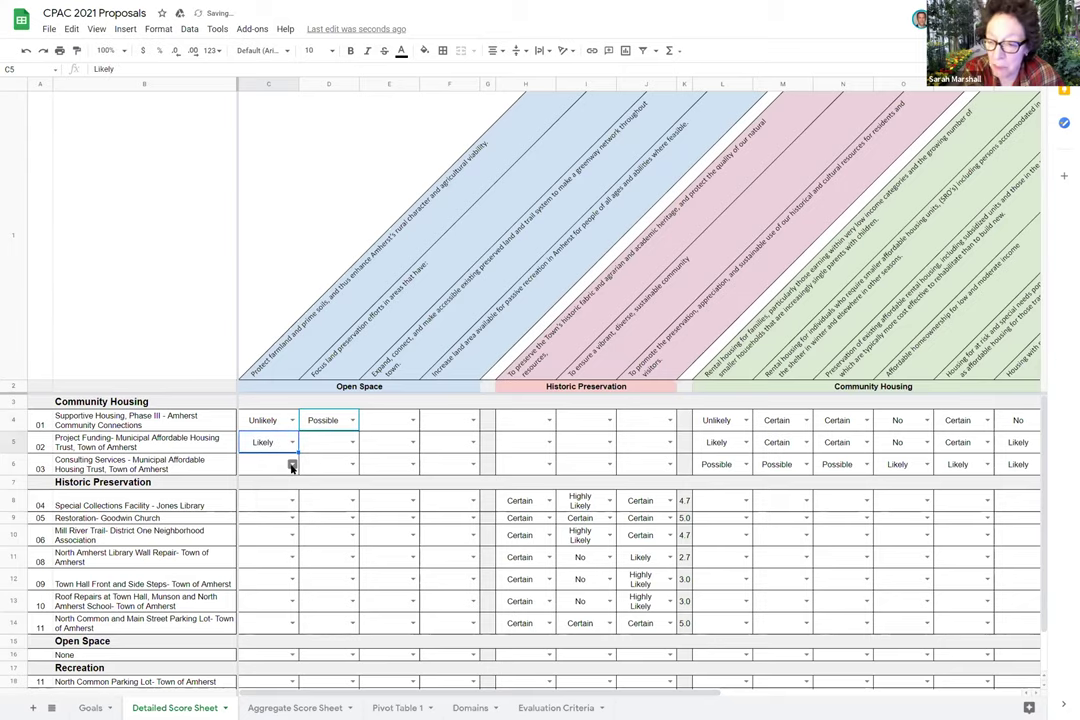
{"action": "left_click", "coordinate": [291, 464]}
{"action": "left_click", "coordinate": [258, 560]}
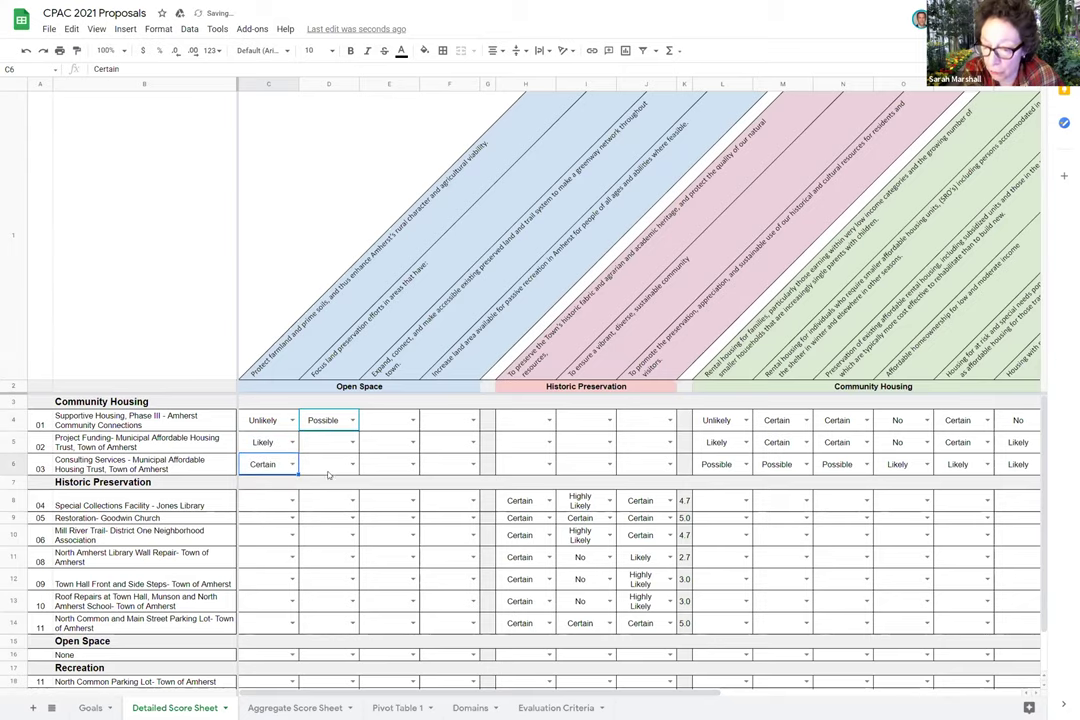
Examine the proposal ratings and section scores across the Detailed Score Sheet through to the Total column
{"action": "left_click", "coordinate": [322, 465]}
{"action": "key", "text": "Down"}
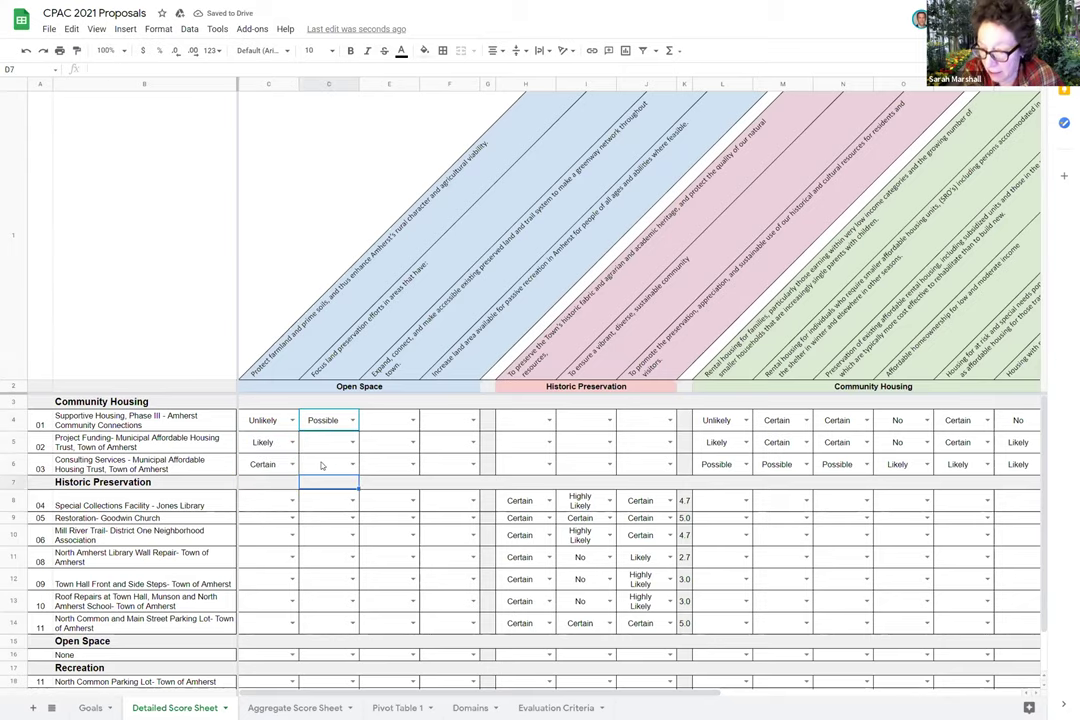
{"action": "key", "text": "Down"}
{"action": "key", "text": "Down"}
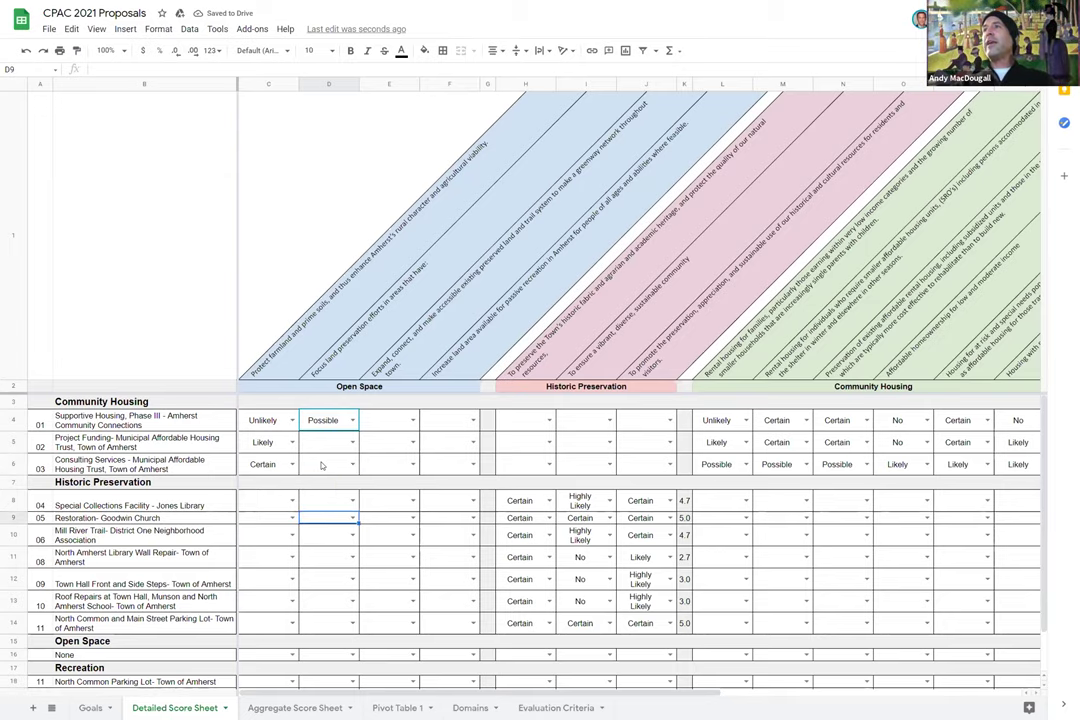
{"action": "key", "text": "Up"}
{"action": "key", "text": "Right"}
{"action": "key", "text": "Right"}
{"action": "key", "text": "Right"}
{"action": "key", "text": "Right"}
{"action": "key", "text": "Right"}
{"action": "key", "text": "Right"}
{"action": "key", "text": "Right"}
{"action": "key", "text": "Right"}
{"action": "key", "text": "Right"}
{"action": "key", "text": "Right"}
{"action": "key", "text": "Right"}
{"action": "key", "text": "Right"}
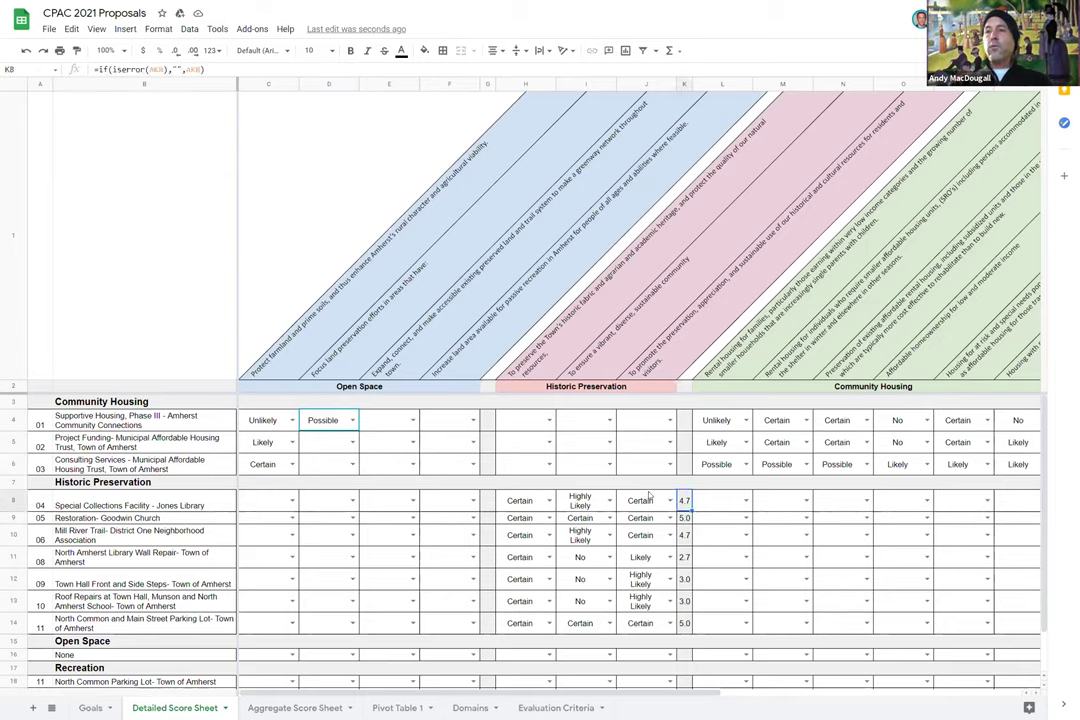
{"action": "key", "text": "Right"}
{"action": "key", "text": "Right"}
{"action": "key", "text": "Right"}
{"action": "key", "text": "Right"}
{"action": "key", "text": "Right"}
{"action": "key", "text": "Right"}
{"action": "key", "text": "Right"}
{"action": "key", "text": "Right"}
{"action": "key", "text": "Right"}
{"action": "key", "text": "Right"}
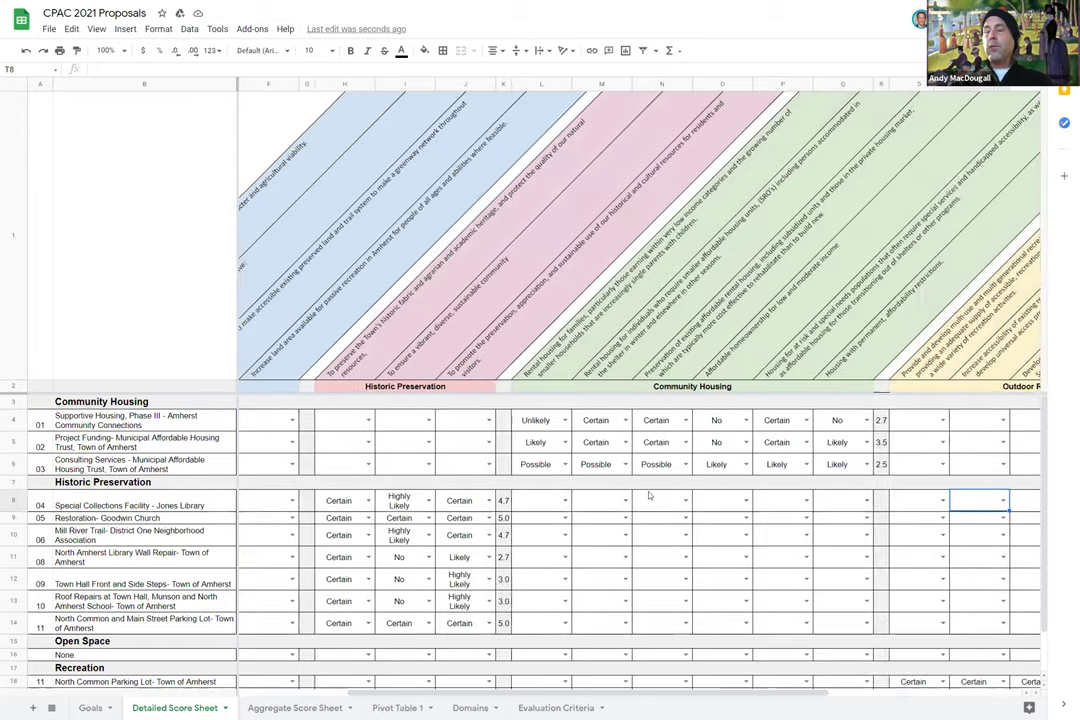
{"action": "key", "text": "Up"}
{"action": "key", "text": "Up"}
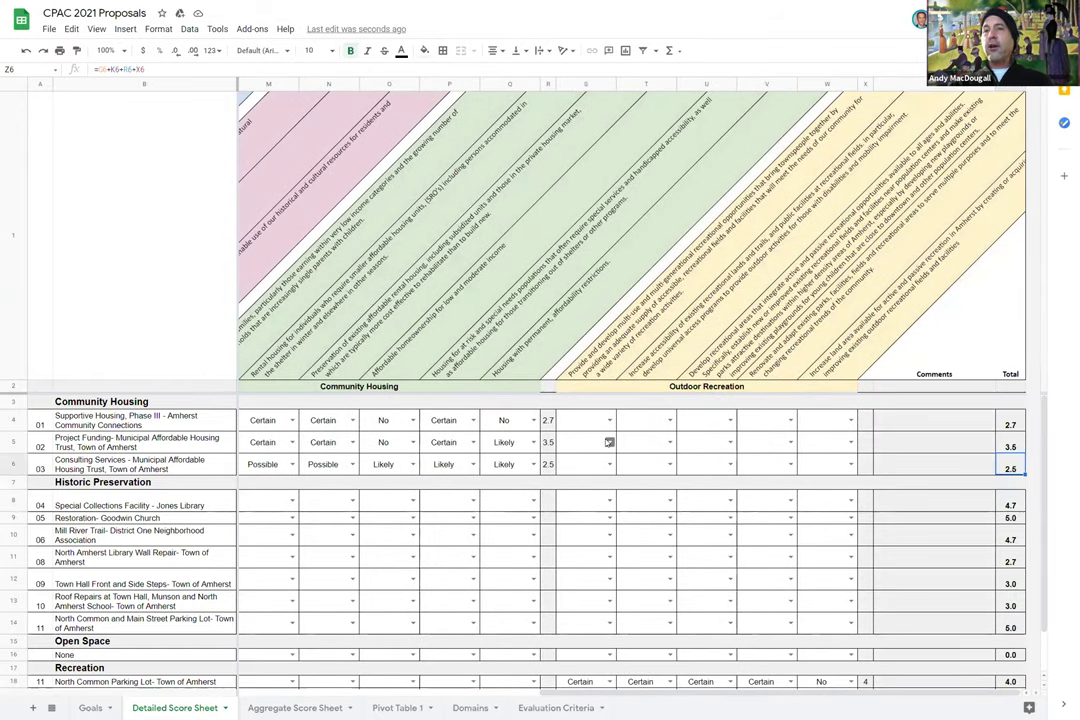
Try a Possible rating for proposal 02 under the first Outdoor Recreation criterion and clear that rating
{"action": "left_click", "coordinate": [609, 442]}
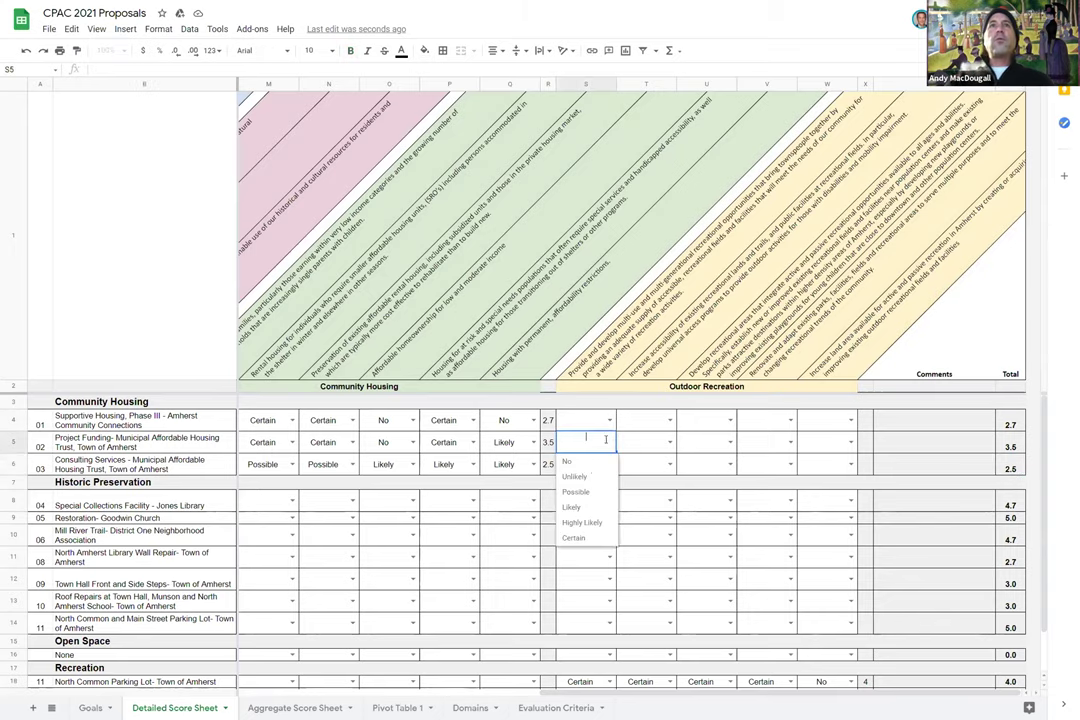
{"action": "left_click", "coordinate": [590, 490]}
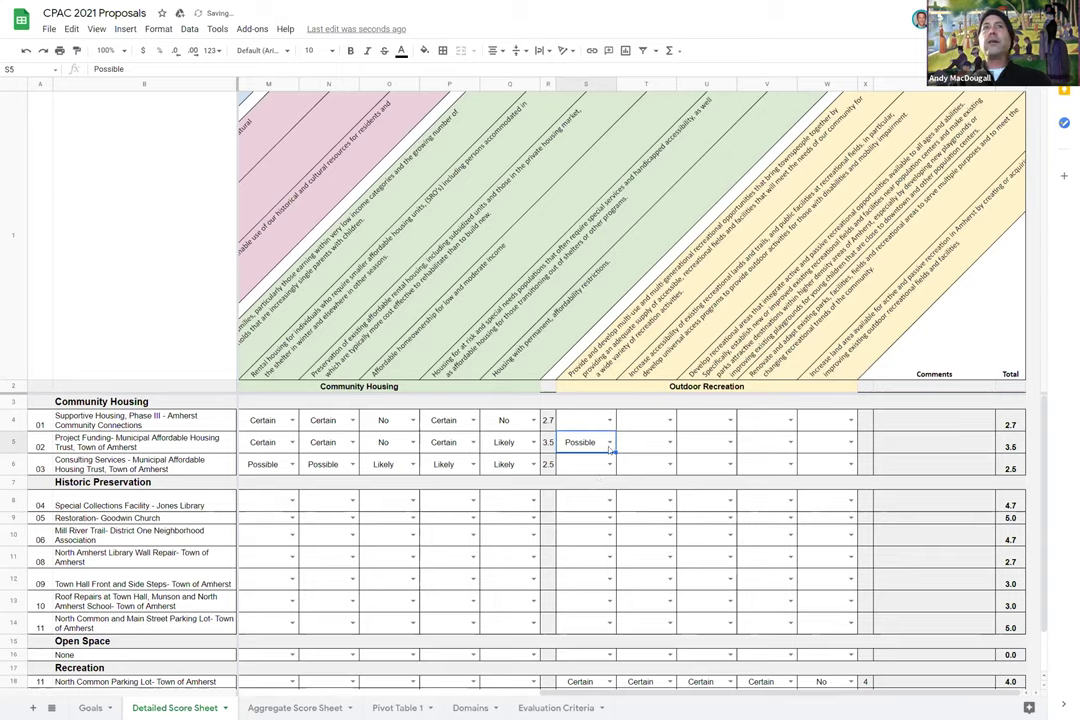
{"action": "left_click", "coordinate": [610, 443]}
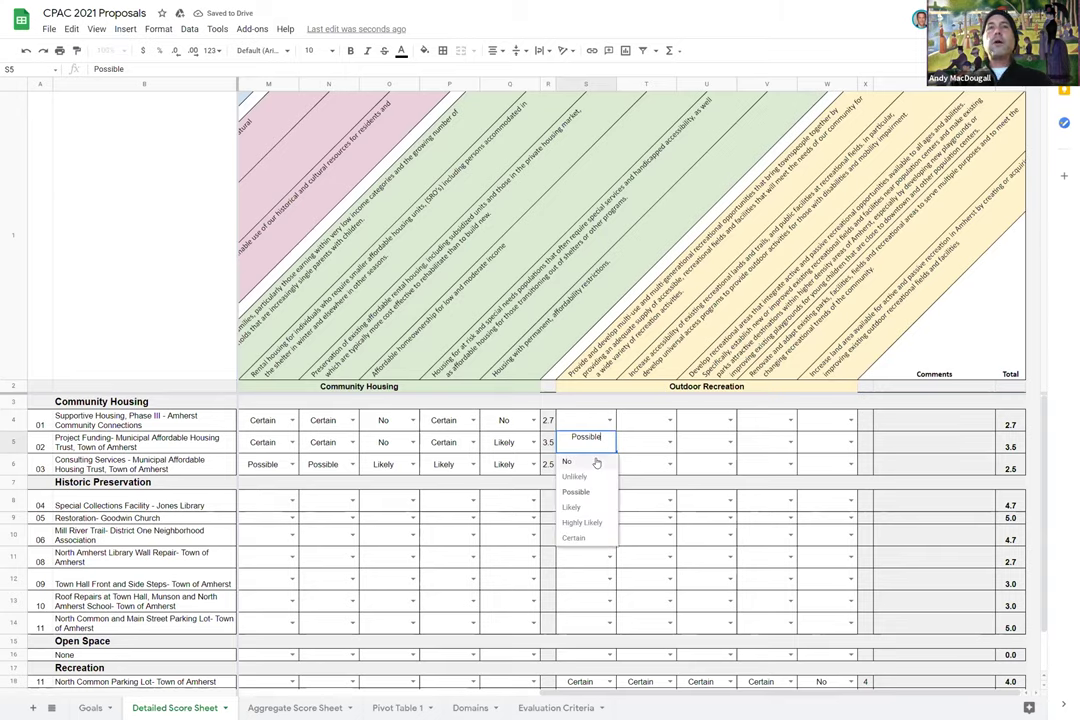
{"action": "left_click", "coordinate": [637, 438]}
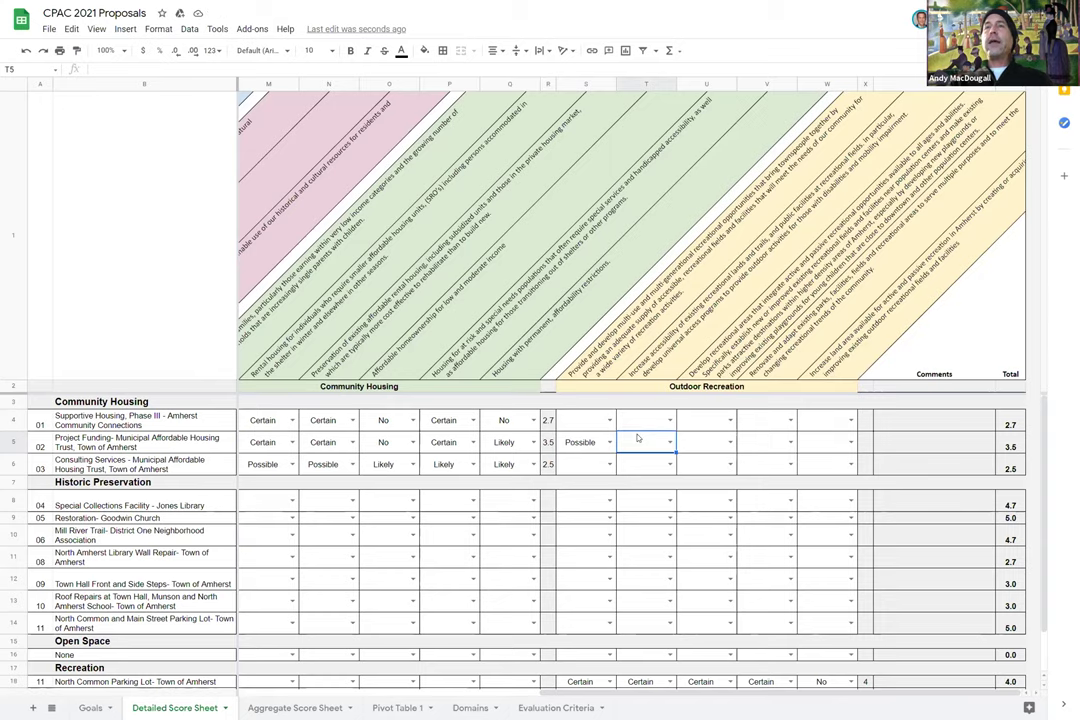
{"action": "key", "text": "Left"}
{"action": "key", "text": "Delete"}
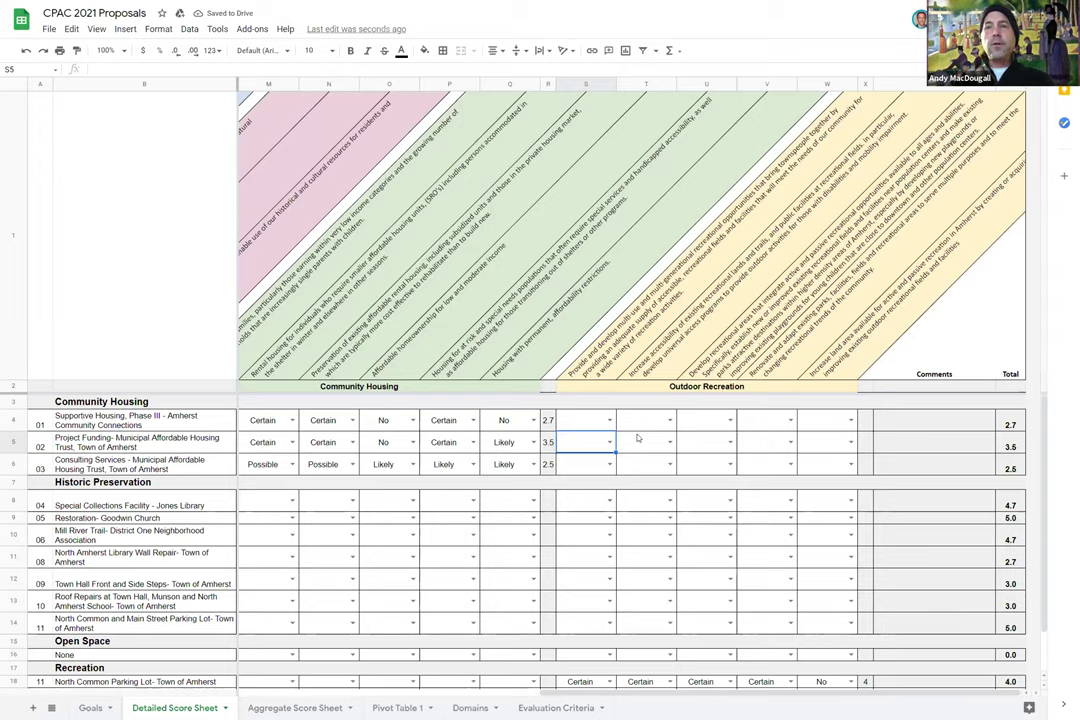
{"action": "key", "text": "Left"}
{"action": "key", "text": "Left"}
{"action": "key", "text": "Left"}
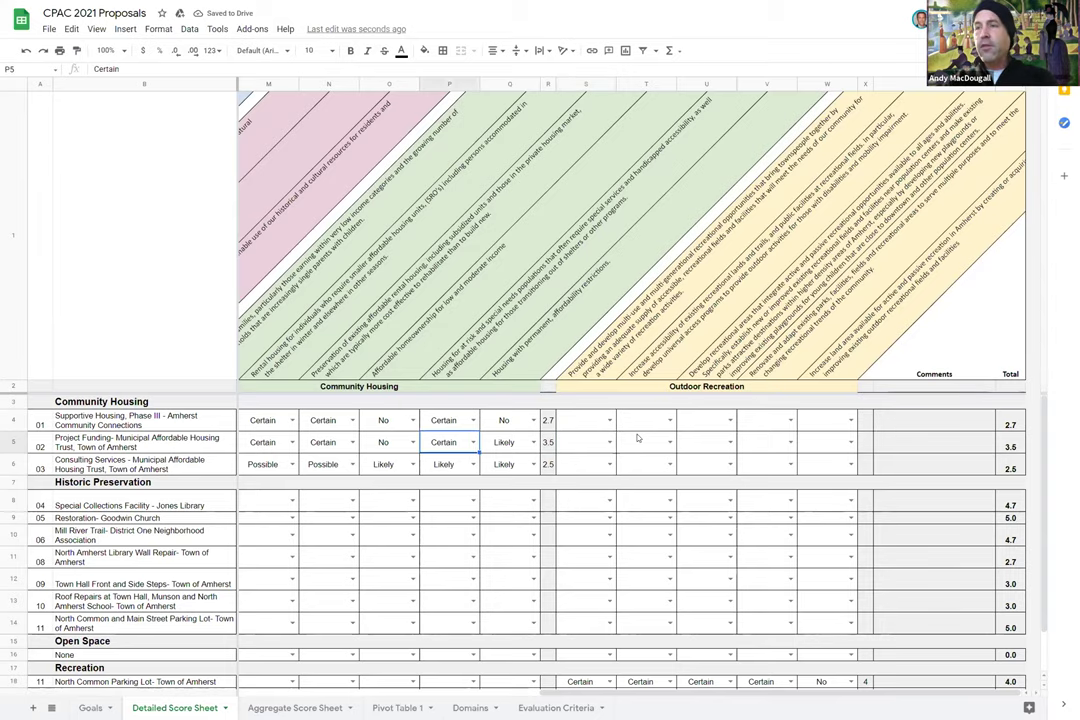
{"action": "key", "text": "Down"}
{"action": "key", "text": "Down"}
{"action": "key", "text": "Down"}
{"action": "key", "text": "Down"}
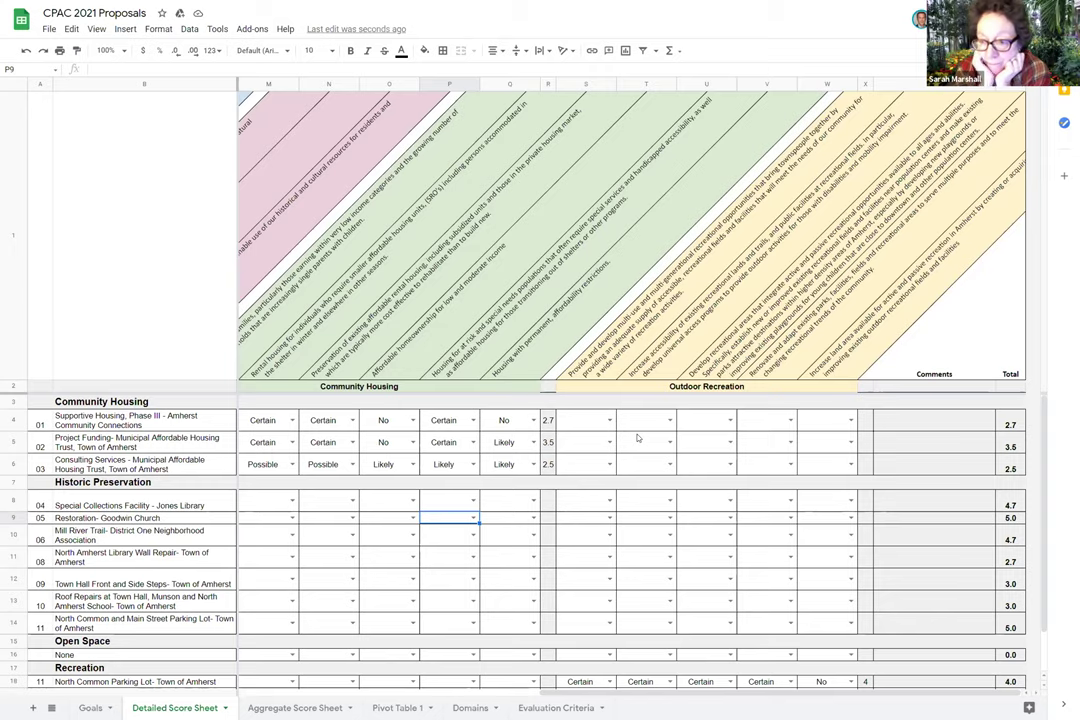
Clear the ratings of Community Housing proposals 01, 02 and 03 under the first two Open Space criteria
{"action": "key", "text": "Left"}
{"action": "key", "text": "Left"}
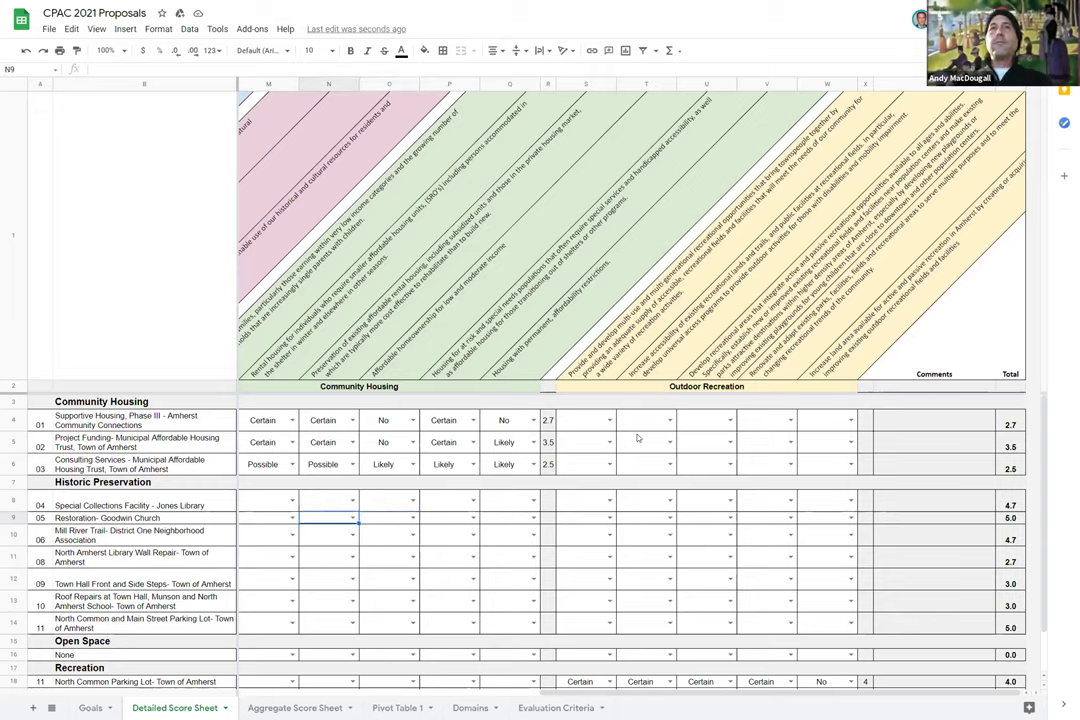
{"action": "key", "text": "Left"}
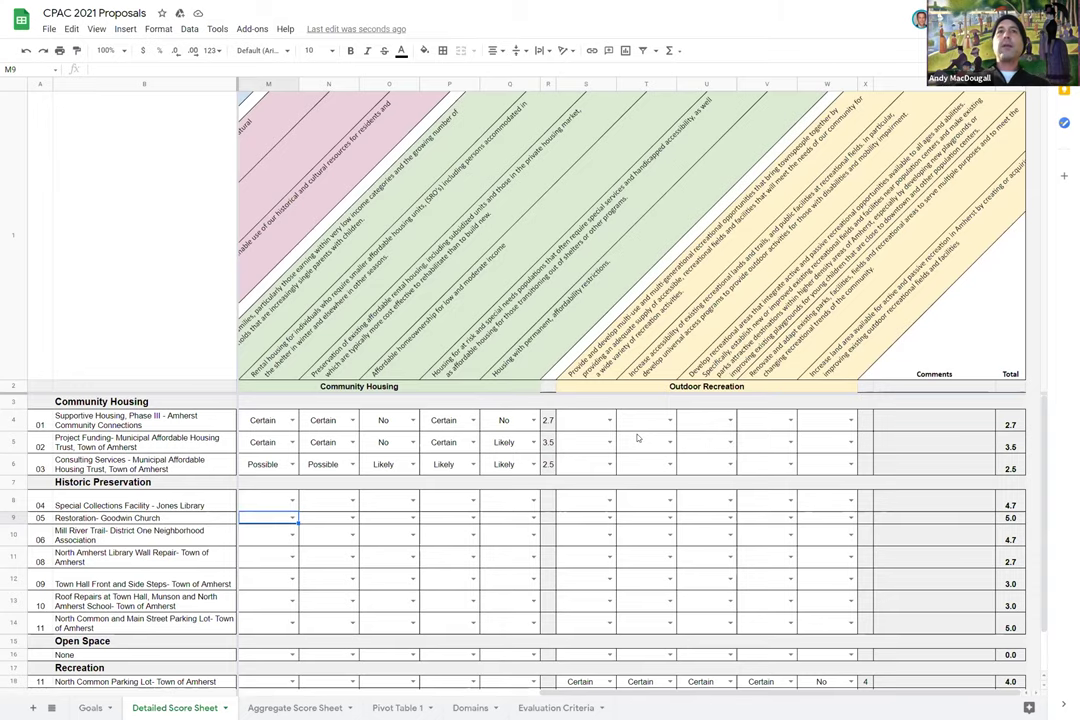
{"action": "key", "text": "Left"}
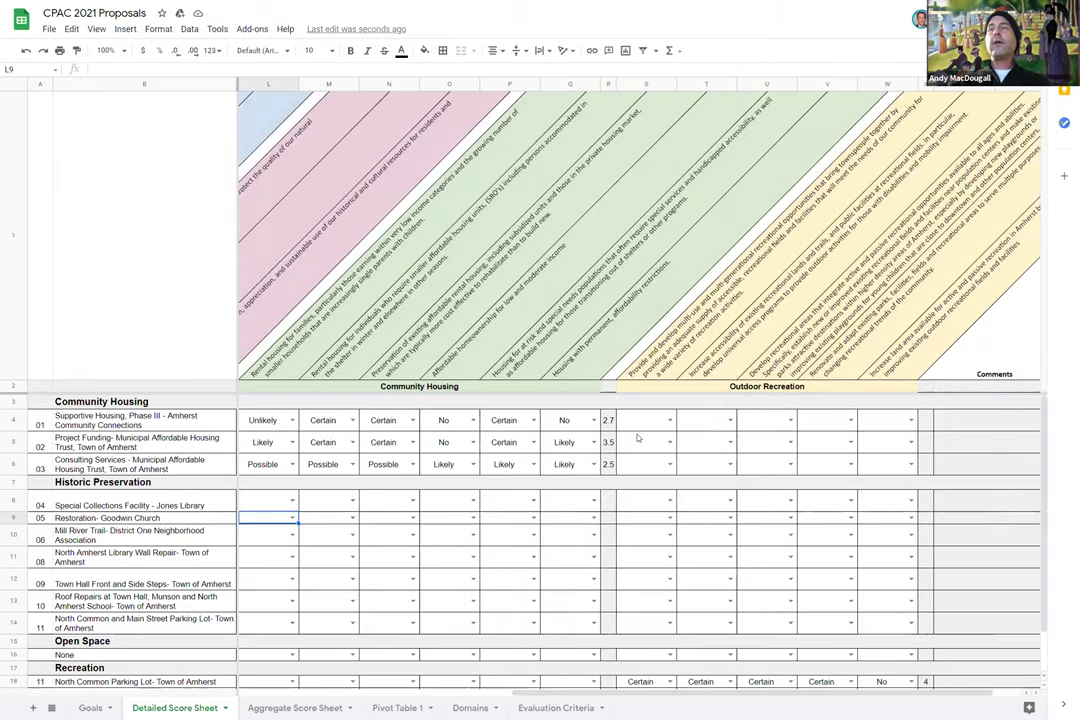
{"action": "key", "text": "Left"}
{"action": "key", "text": "Left"}
{"action": "key", "text": "Left"}
{"action": "key", "text": "Left"}
{"action": "key", "text": "Left"}
{"action": "key", "text": "Left"}
{"action": "key", "text": "Left"}
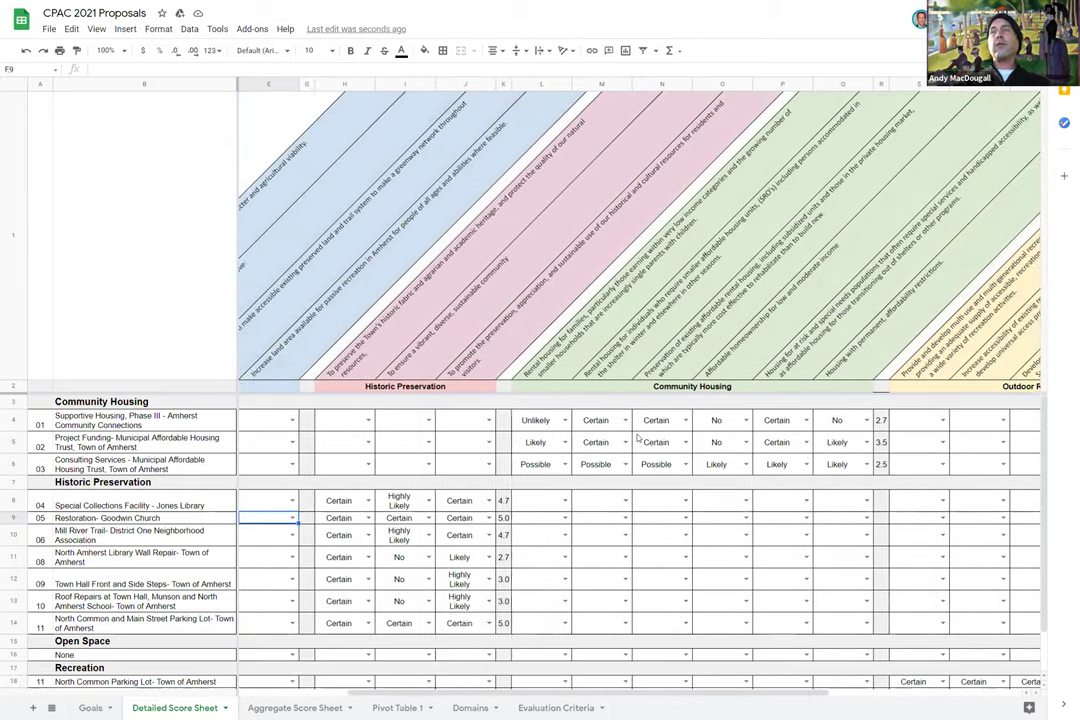
{"action": "key", "text": "Left"}
{"action": "key", "text": "Left"}
{"action": "key", "text": "Left"}
{"action": "key", "text": "Up"}
{"action": "key", "text": "Up"}
{"action": "key", "text": "Up"}
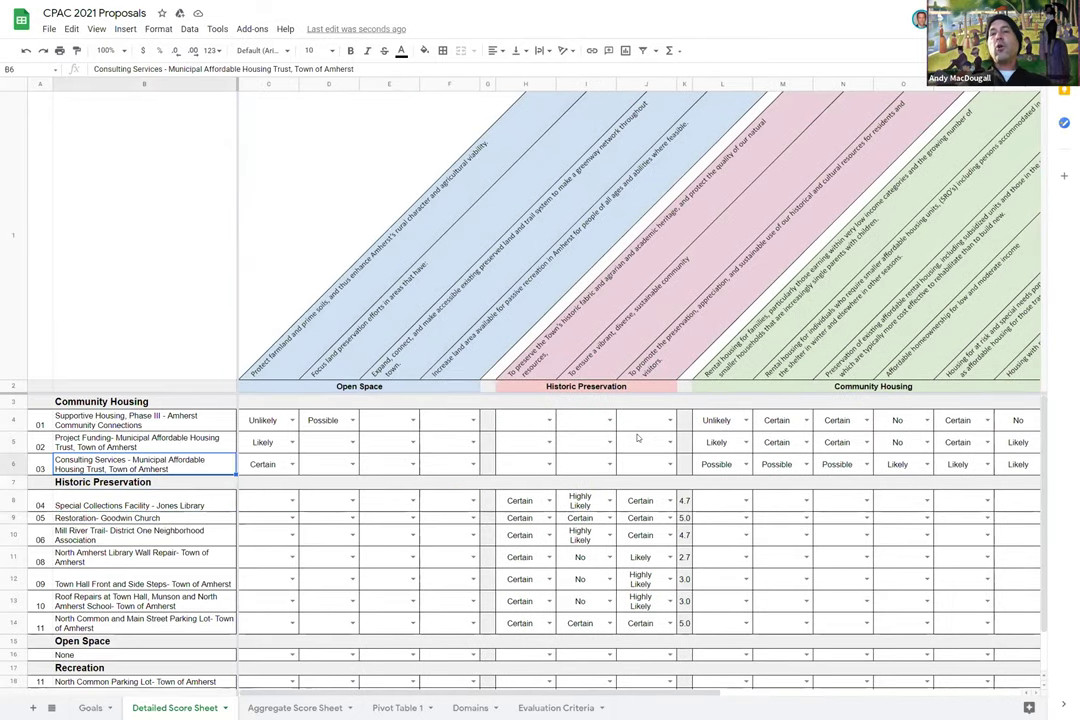
{"action": "key", "text": "Right"}
{"action": "key", "text": "shift+Up"}
{"action": "key", "text": "shift+Up"}
{"action": "key", "text": "shift+Right"}
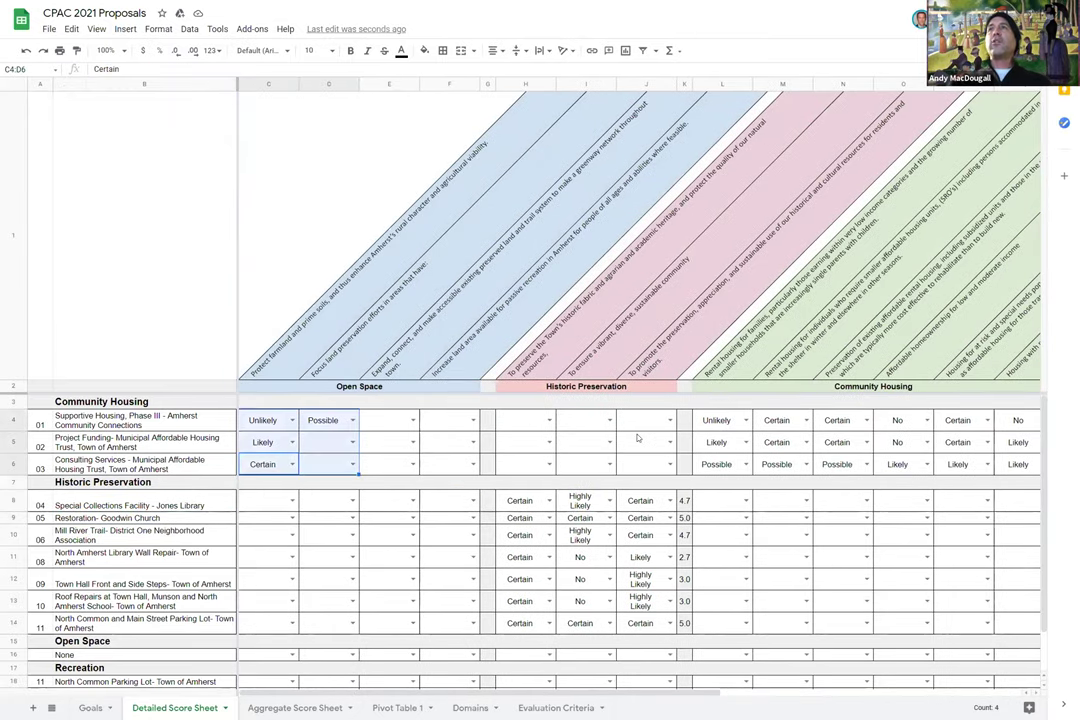
{"action": "key", "text": "Delete"}
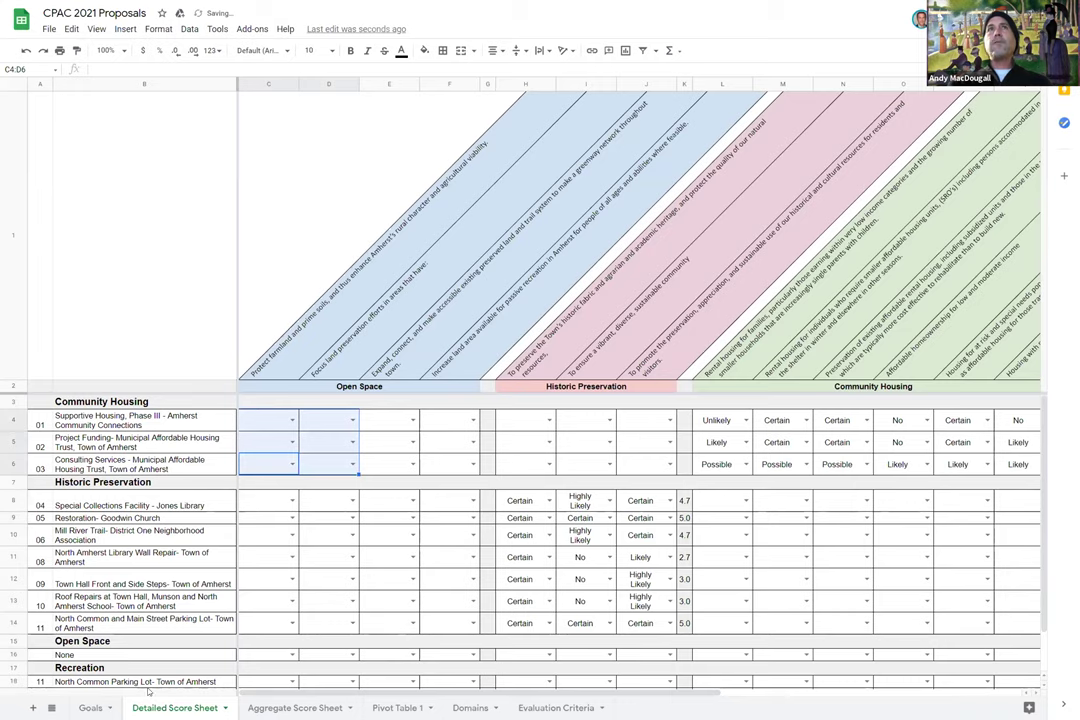
Check the farmland protection goal's weight on the Goals sheet and look through the remaining sheets up to Evaluation Criteria
{"action": "left_click", "coordinate": [90, 707]}
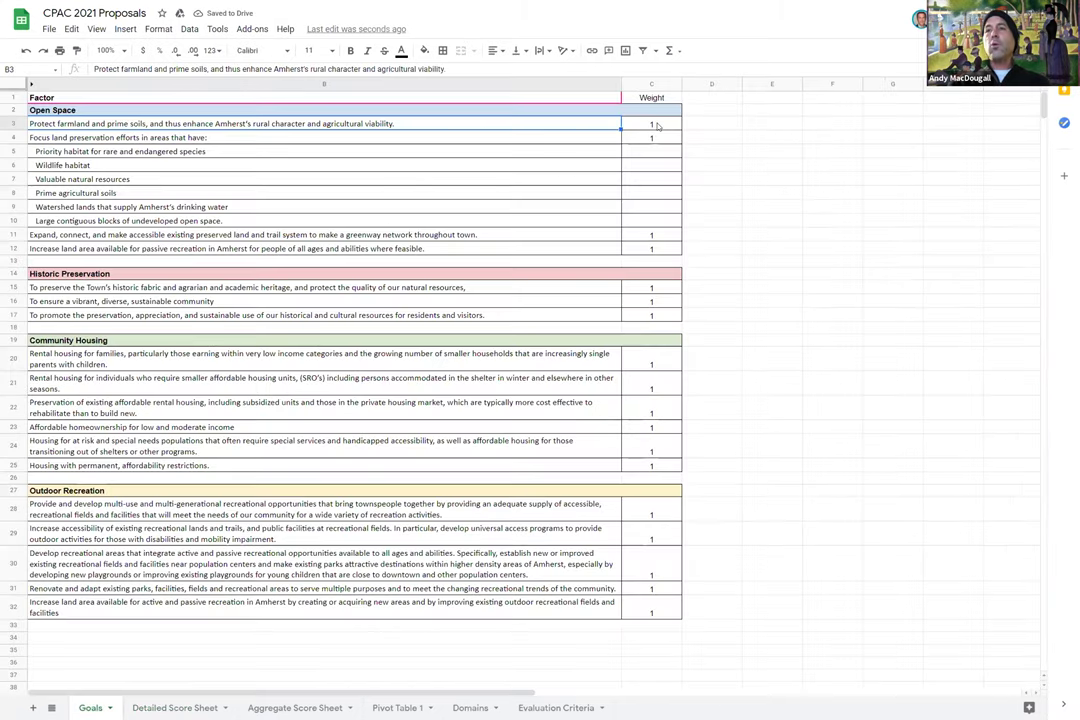
{"action": "key", "text": "Right"}
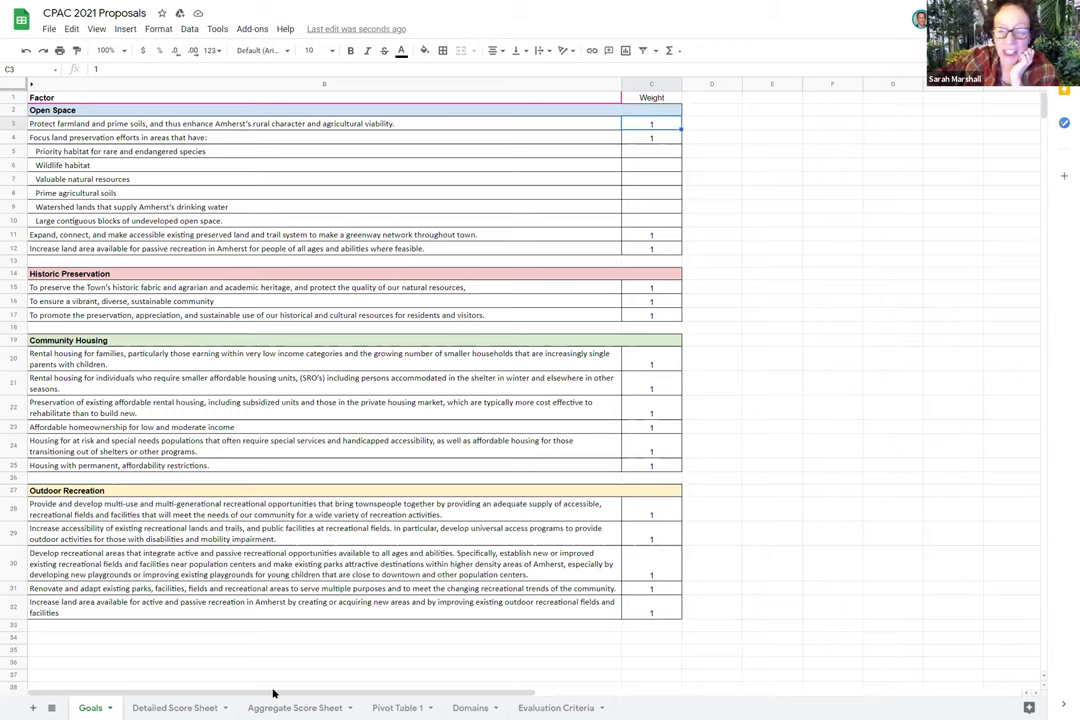
{"action": "left_click", "coordinate": [175, 708]}
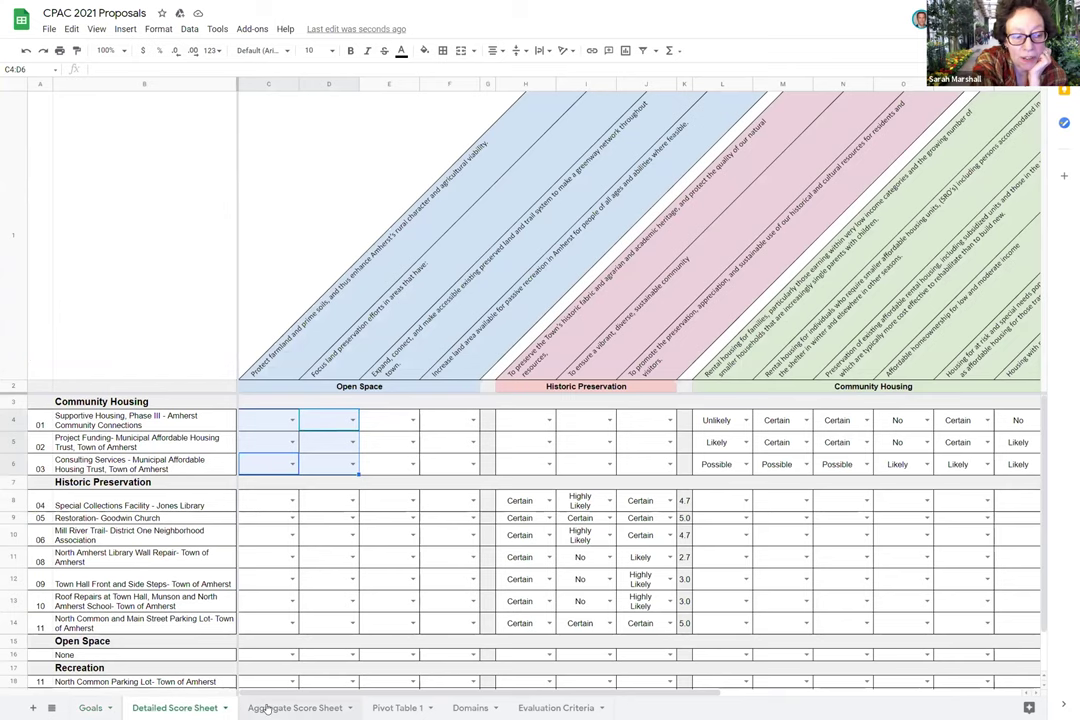
{"action": "left_click", "coordinate": [270, 708]}
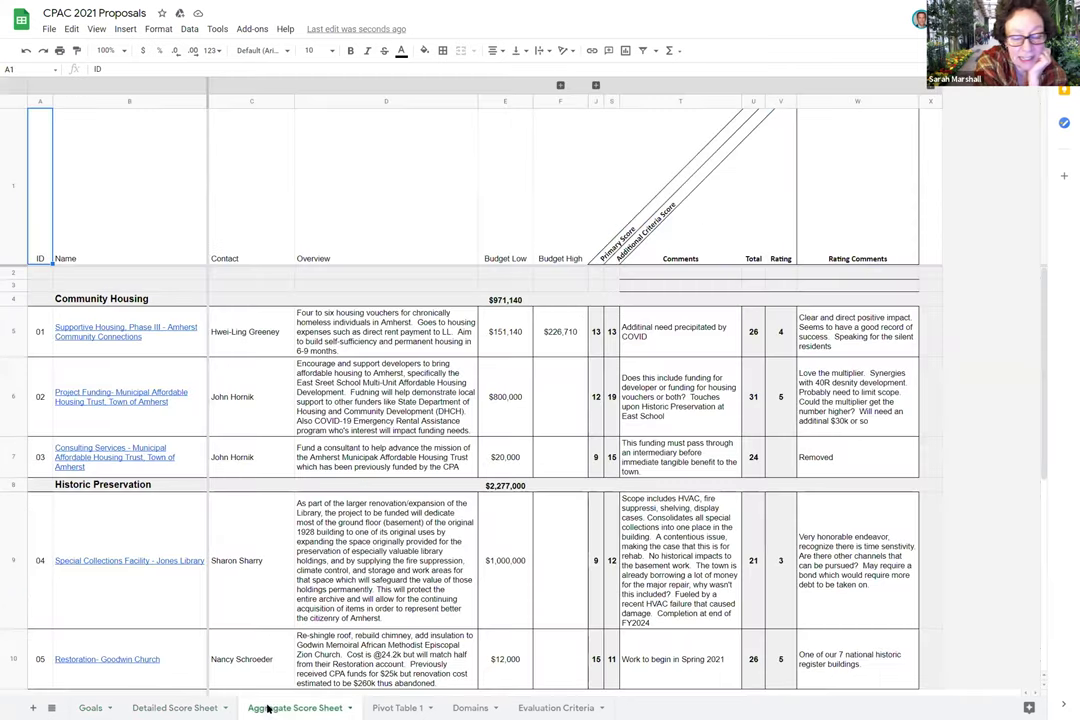
{"action": "left_click", "coordinate": [380, 708]}
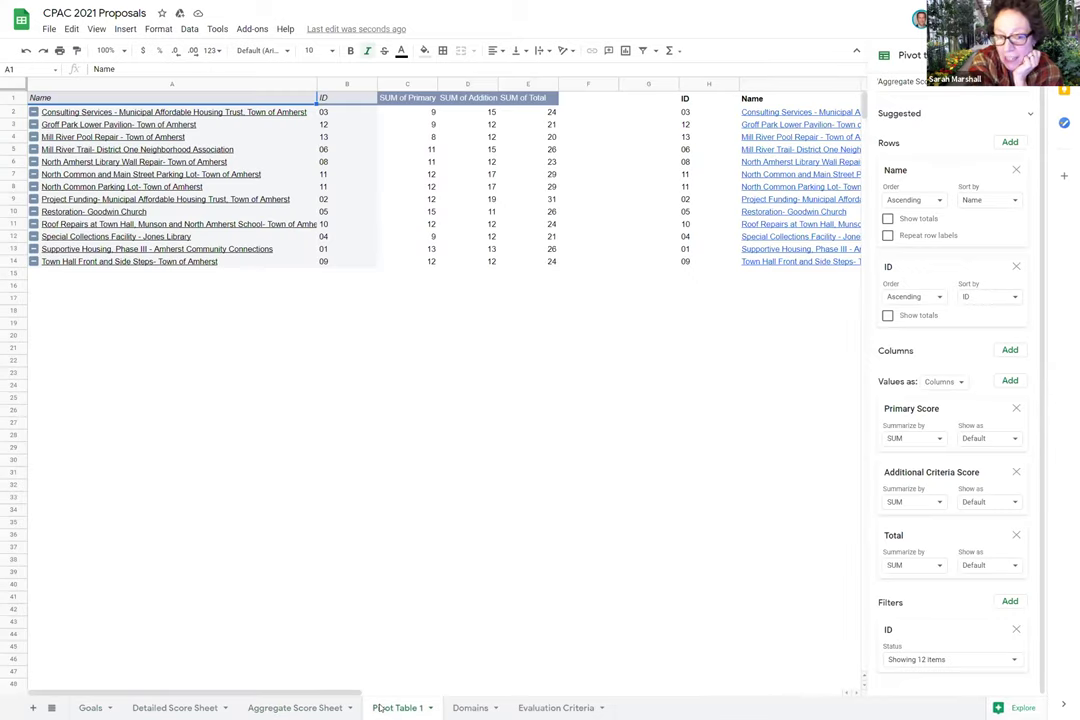
{"action": "left_click", "coordinate": [468, 708]}
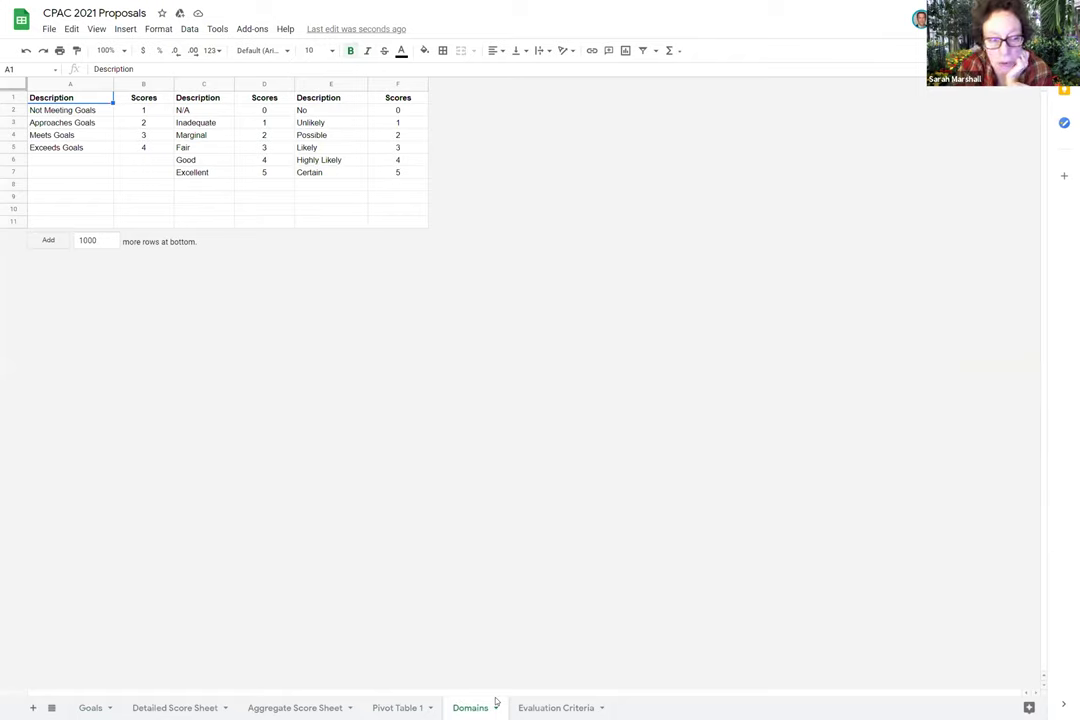
{"action": "left_click", "coordinate": [544, 708]}
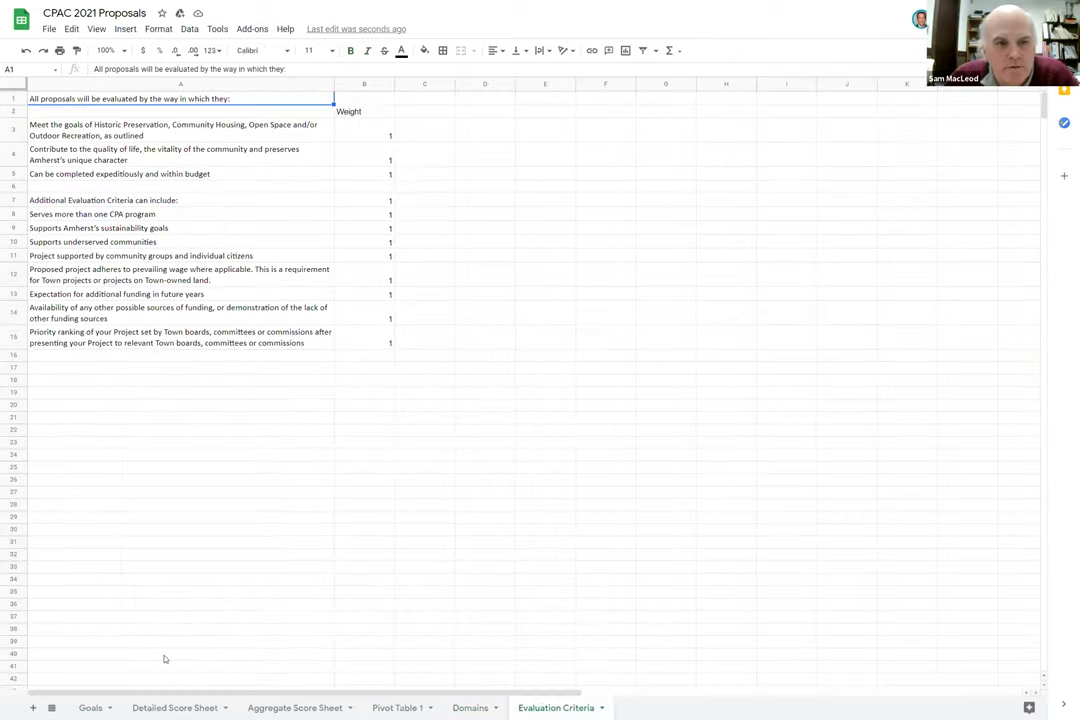
Return to the Detailed Score Sheet and select its first cell, A1
{"action": "left_click", "coordinate": [212, 708]}
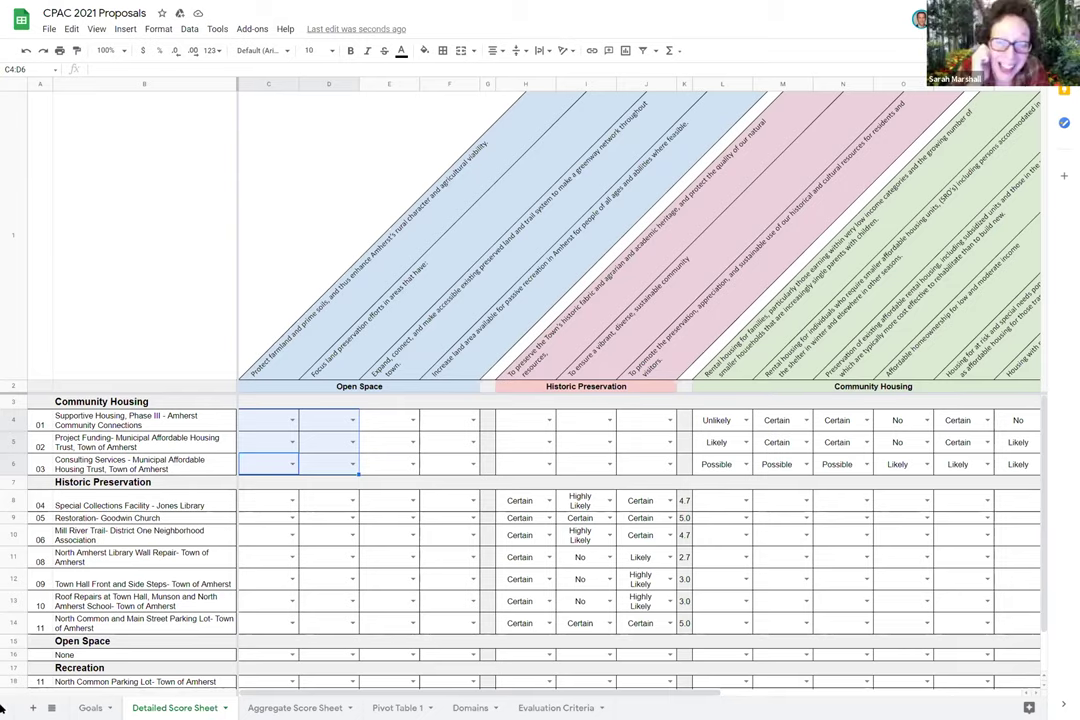
{"action": "left_click", "coordinate": [279, 423]}
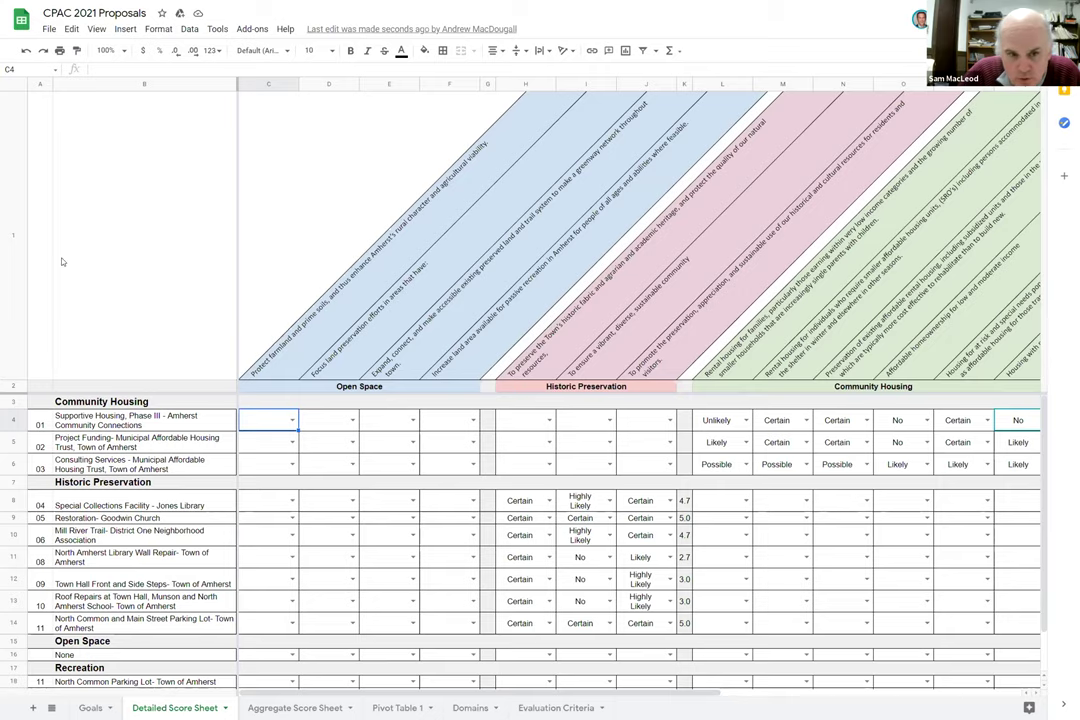
{"action": "key", "text": "F11"}
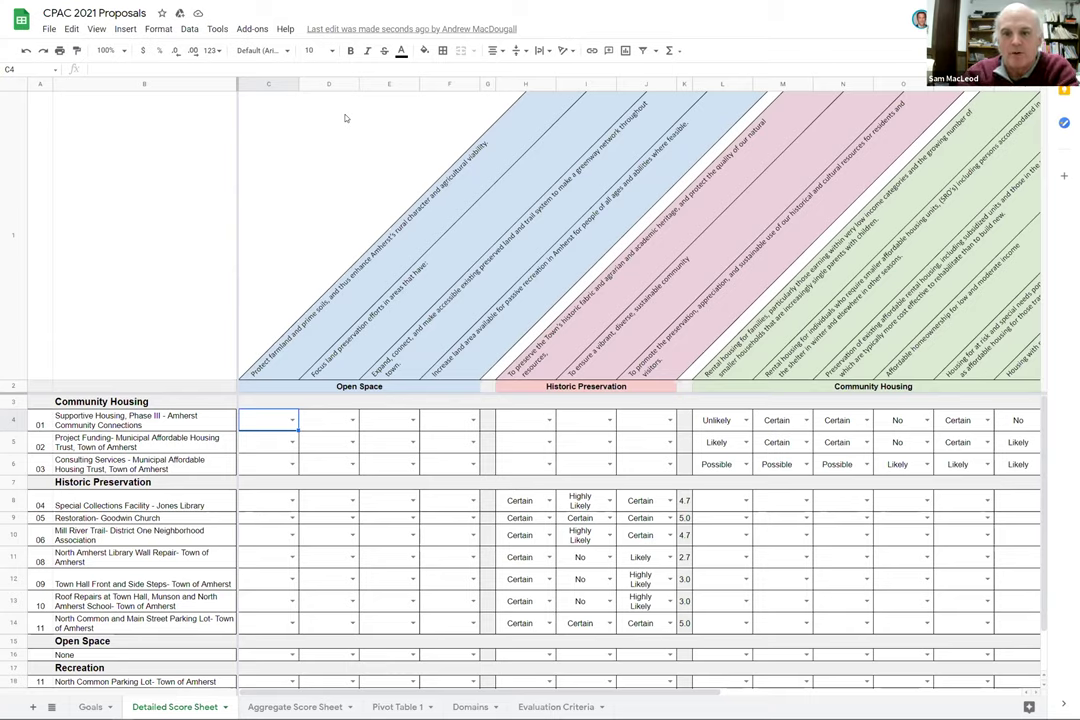
{"action": "key", "text": "Up"}
{"action": "key", "text": "Up"}
{"action": "key", "text": "Up"}
{"action": "key", "text": "Left"}
{"action": "key", "text": "Left"}
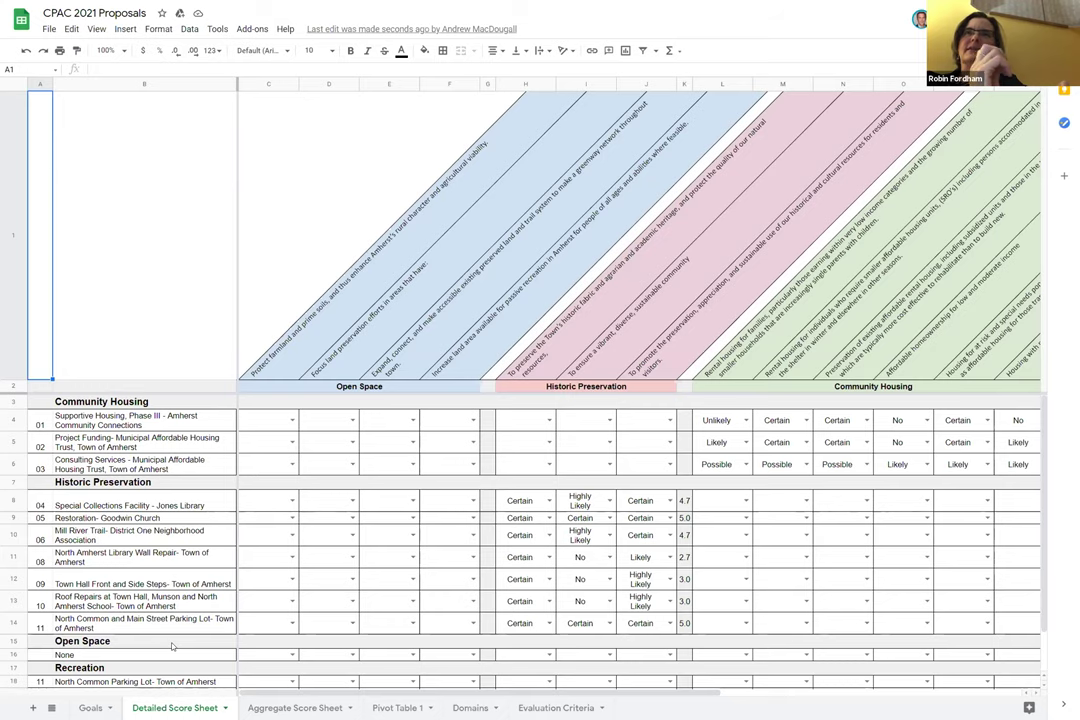
Leave full-screen view and bring up the CPA review matrix draft PDF to read its review questions
{"action": "key", "text": "F11"}
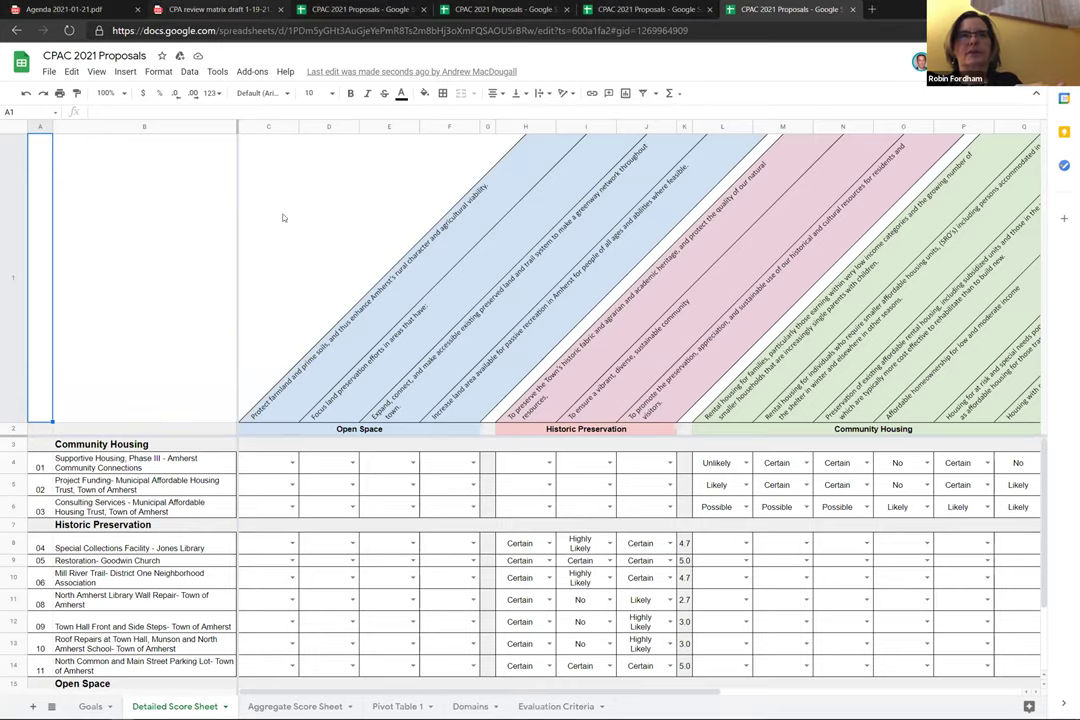
{"action": "key", "text": "ctrl+2"}
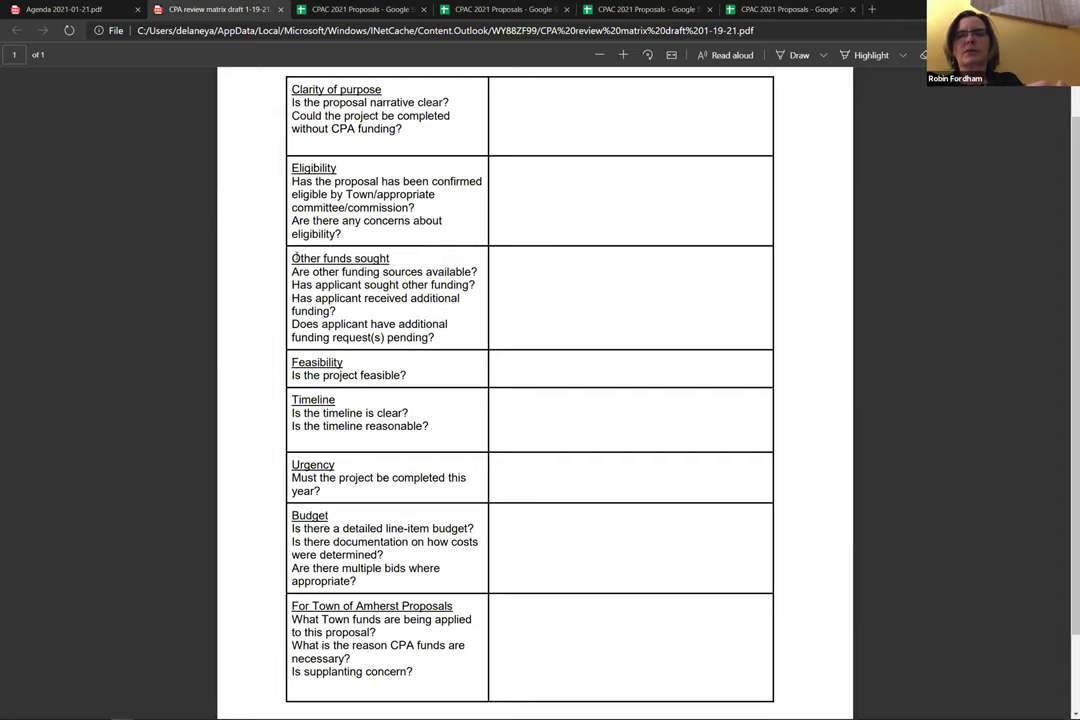
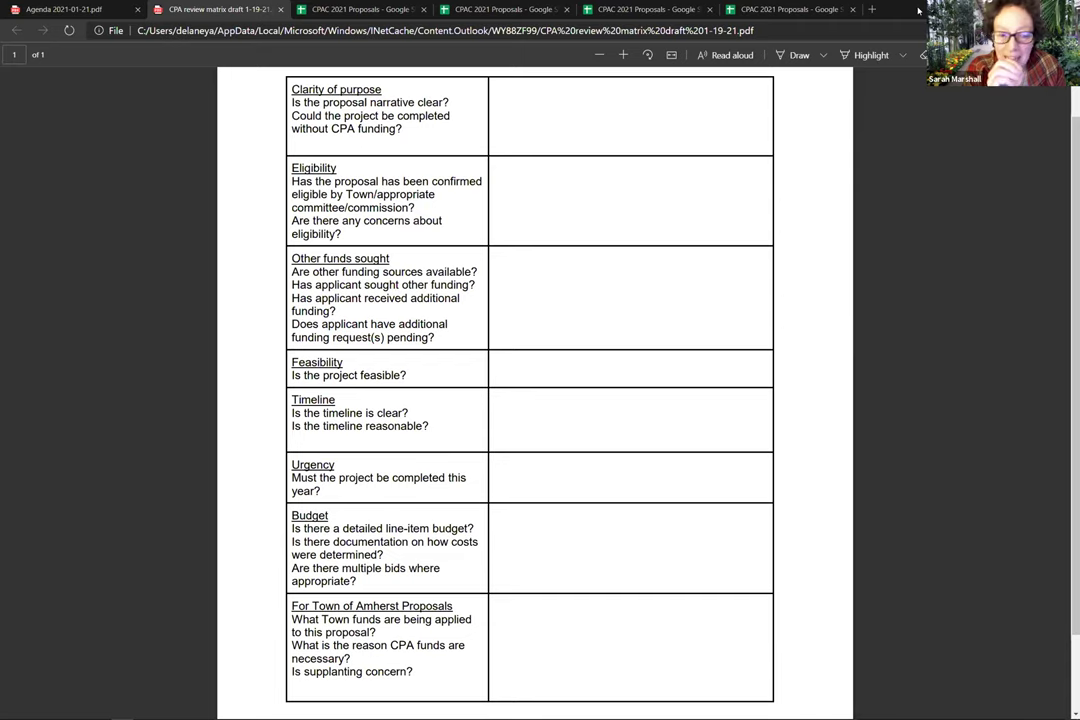
Switch back to the CPAC 2021 Proposals spreadsheet, dismiss the edit history tip and open the Detailed Score Sheet
{"action": "left_click", "coordinate": [314, 8]}
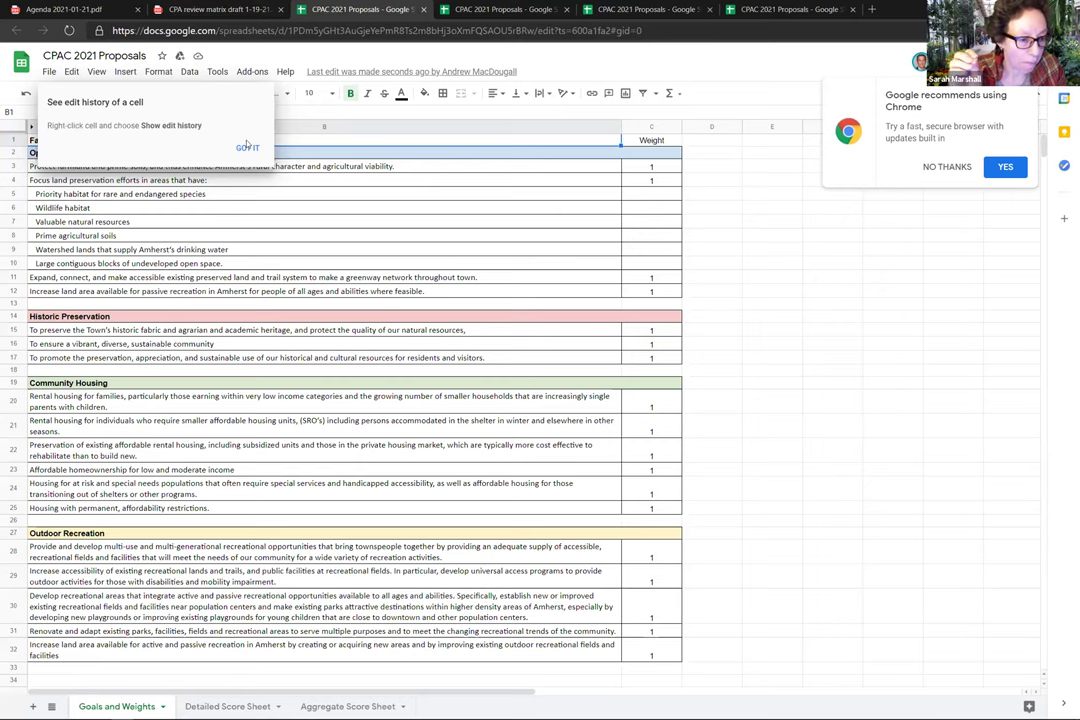
{"action": "left_click", "coordinate": [247, 147]}
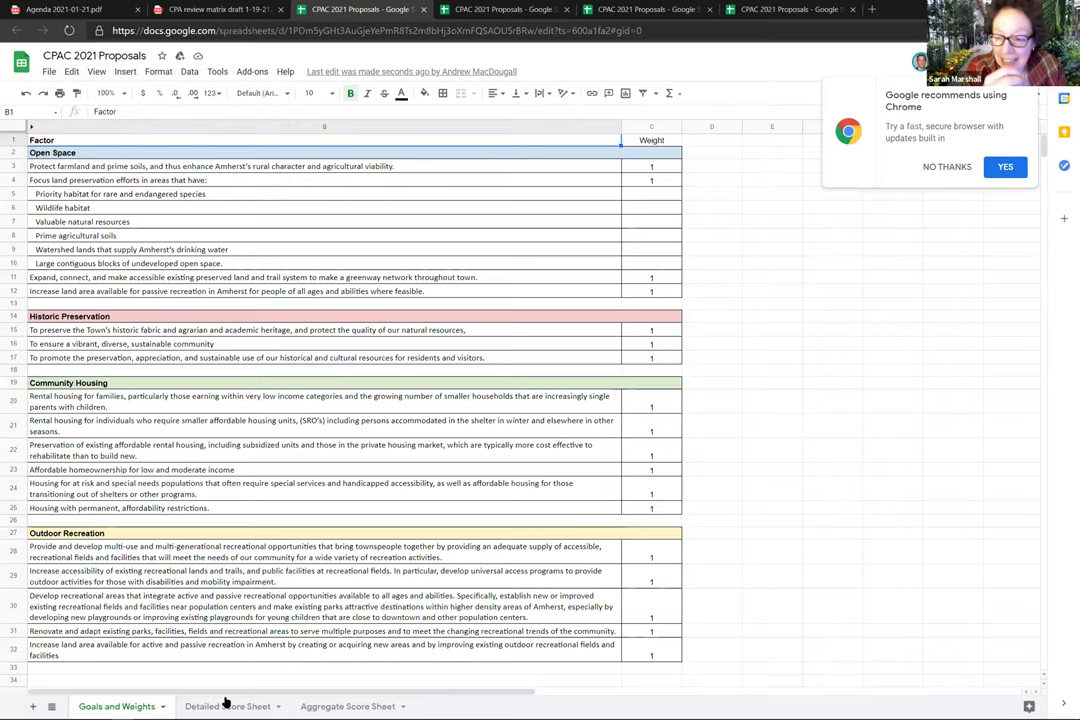
{"action": "left_click", "coordinate": [226, 705]}
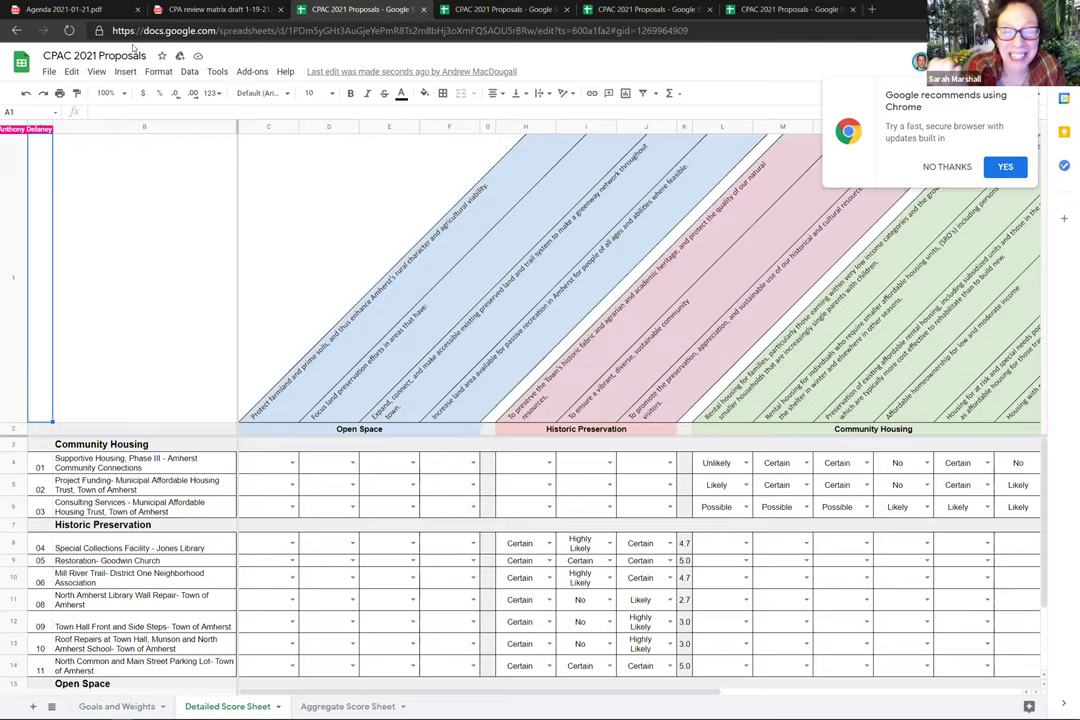
Examine the goal criteria headings of the Detailed Score Sheet at 150% zoom, through to the Total column
{"action": "left_click", "coordinate": [124, 94]}
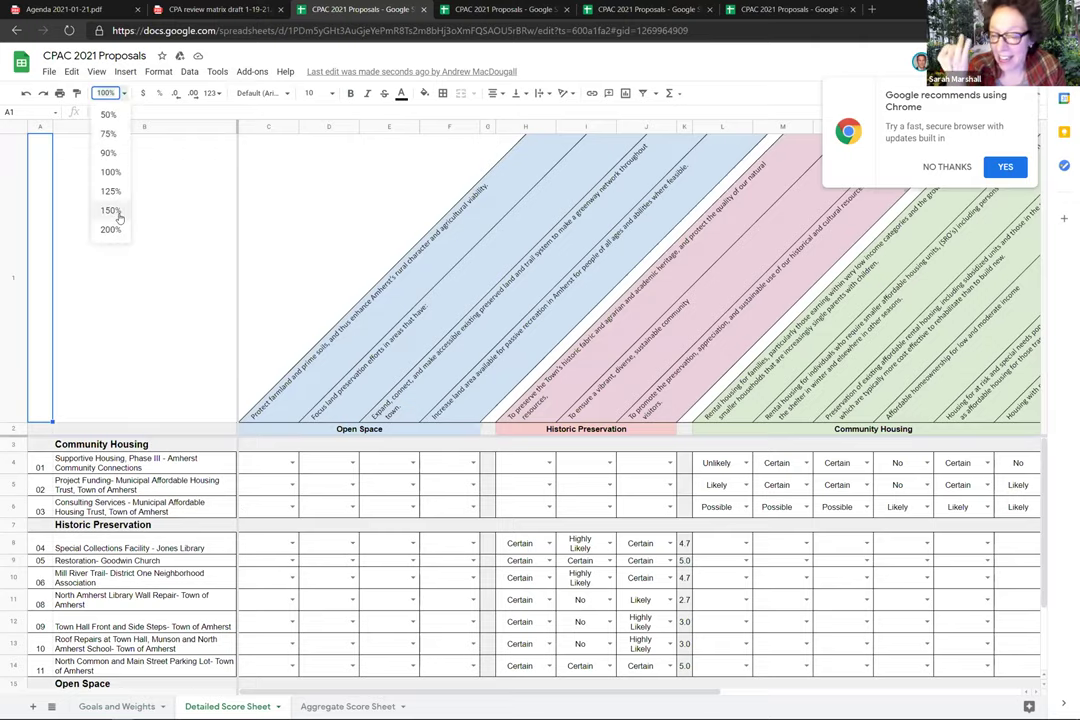
{"action": "left_click", "coordinate": [113, 211]}
{"action": "left_click", "coordinate": [442, 478]}
{"action": "key", "text": "Right"}
{"action": "key", "text": "Right"}
{"action": "key", "text": "Right"}
{"action": "key", "text": "Right"}
{"action": "key", "text": "Right"}
{"action": "key", "text": "Right"}
{"action": "key", "text": "Right"}
{"action": "key", "text": "Right"}
{"action": "key", "text": "Right"}
{"action": "key", "text": "Right"}
{"action": "key", "text": "Right"}
{"action": "key", "text": "Right"}
{"action": "key", "text": "Right"}
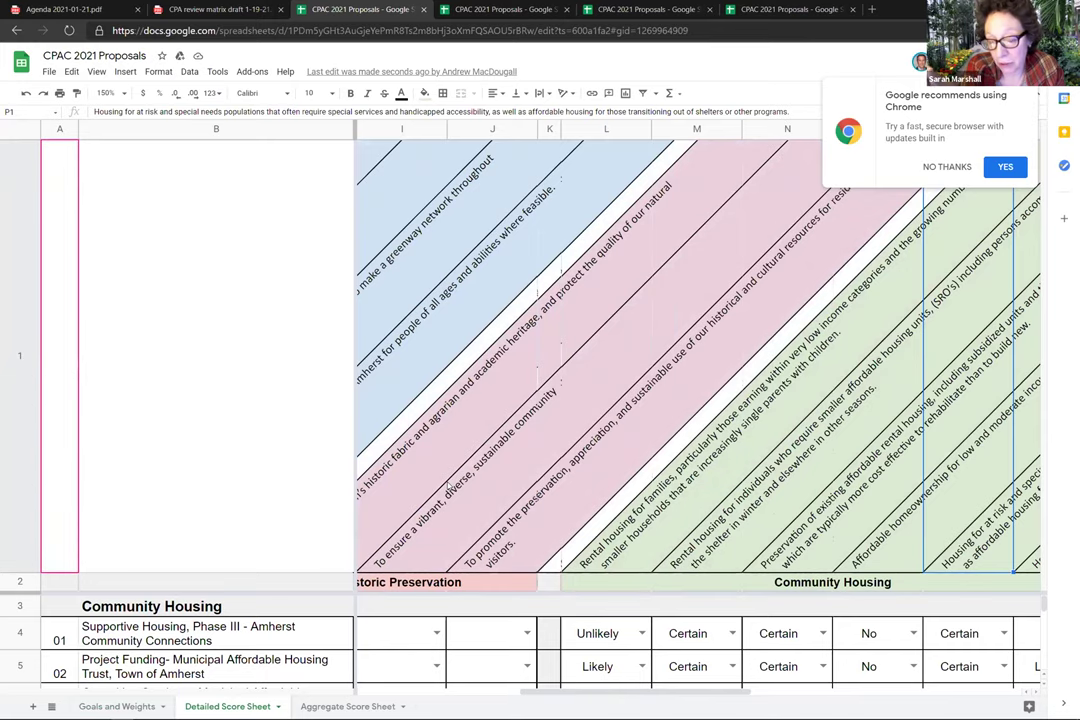
{"action": "key", "text": "Right"}
{"action": "key", "text": "Right"}
{"action": "key", "text": "Right"}
{"action": "key", "text": "Right"}
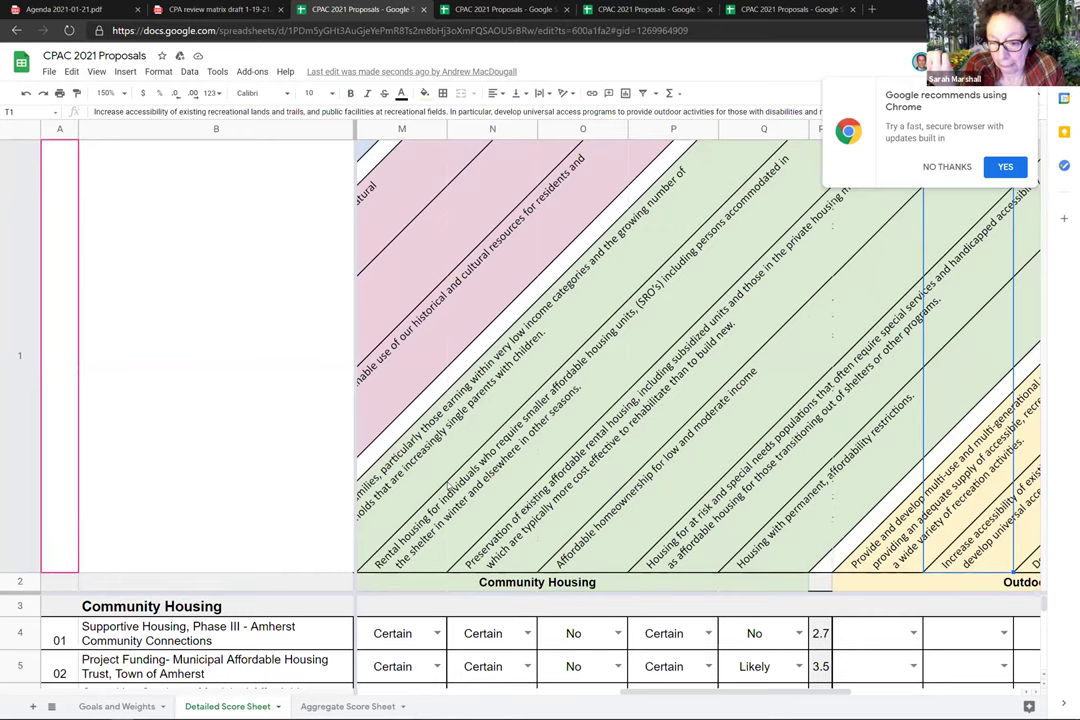
{"action": "key", "text": "Right"}
{"action": "key", "text": "Right"}
{"action": "key", "text": "Right"}
{"action": "key", "text": "Right"}
{"action": "key", "text": "Right"}
{"action": "key", "text": "Right"}
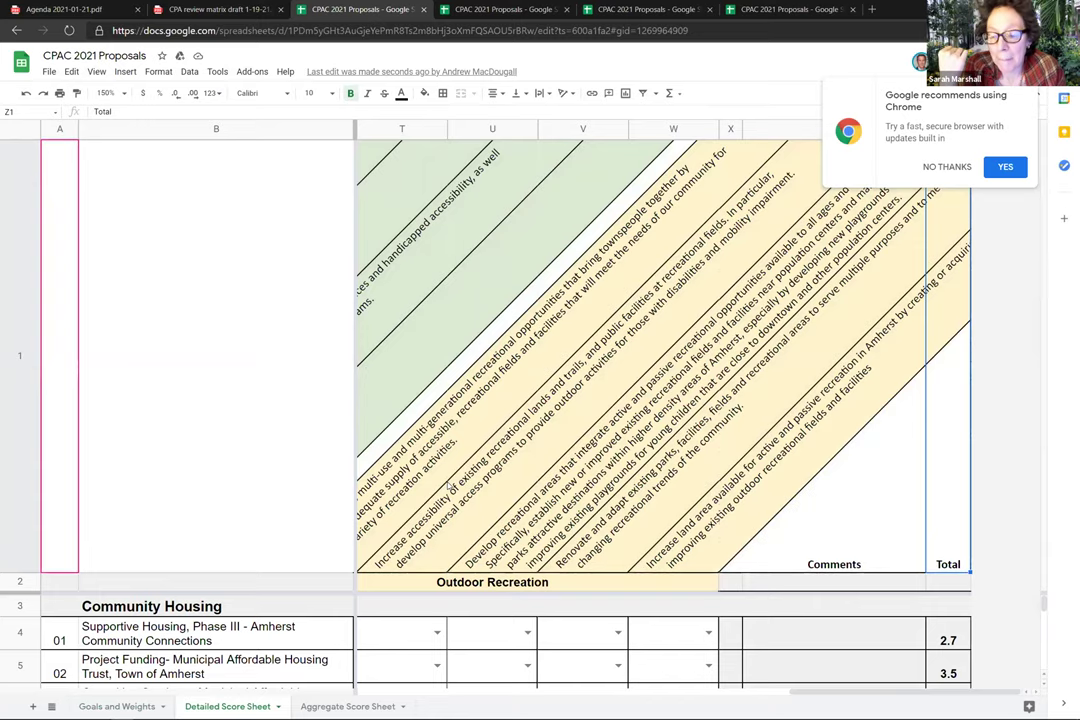
Set the Detailed Score Sheet's zoom to 100% and return to cell A1
{"action": "left_click", "coordinate": [106, 93]}
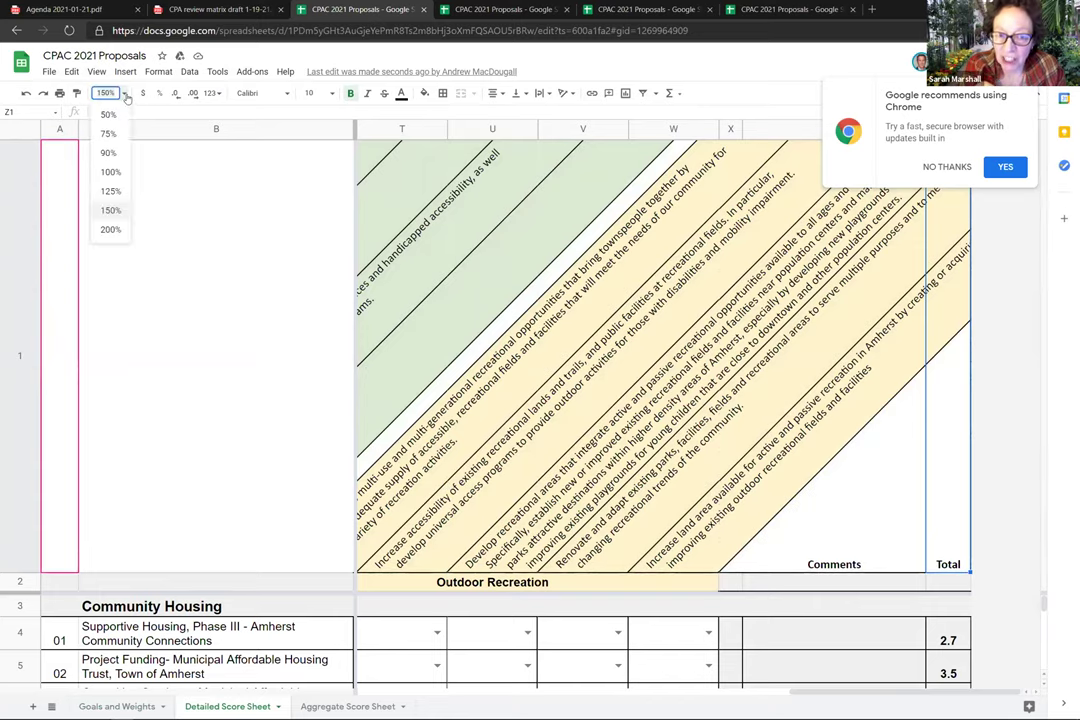
{"action": "left_click", "coordinate": [110, 172]}
{"action": "left_click", "coordinate": [384, 345]}
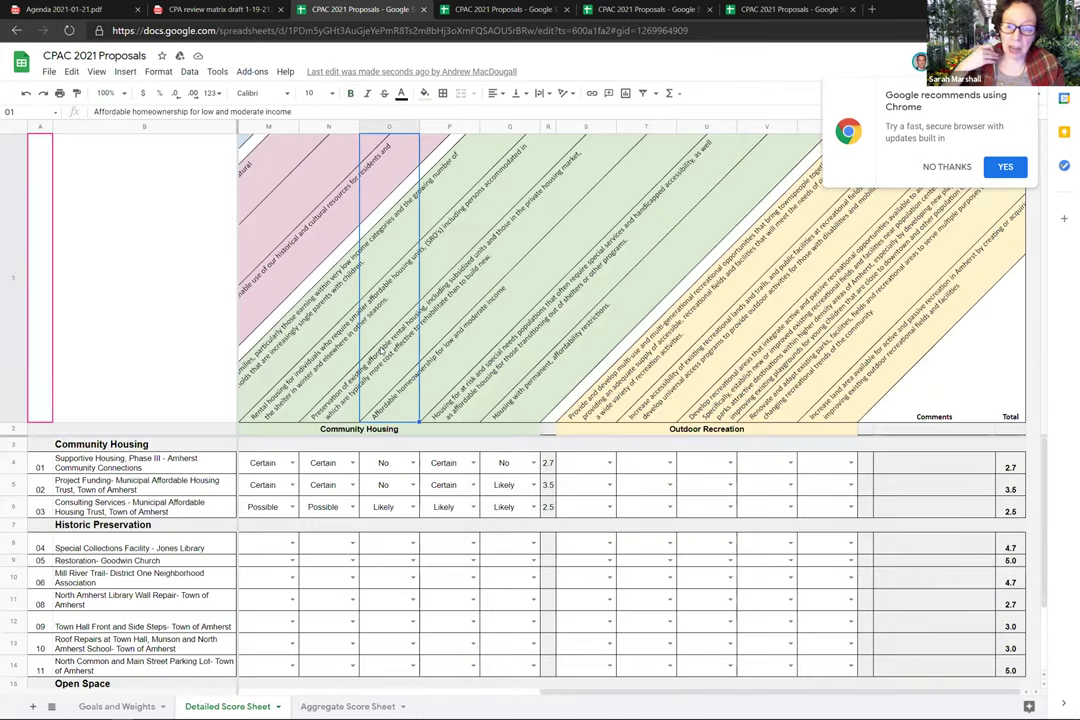
{"action": "key", "text": "Left"}
{"action": "key", "text": "Left"}
{"action": "key", "text": "Left"}
{"action": "key", "text": "Left"}
{"action": "key", "text": "Left"}
{"action": "key", "text": "Left"}
{"action": "key", "text": "Left"}
{"action": "key", "text": "Left"}
{"action": "key", "text": "Left"}
{"action": "key", "text": "Left"}
{"action": "key", "text": "Left"}
{"action": "key", "text": "Left"}
{"action": "key", "text": "Left"}
{"action": "key", "text": "Left"}
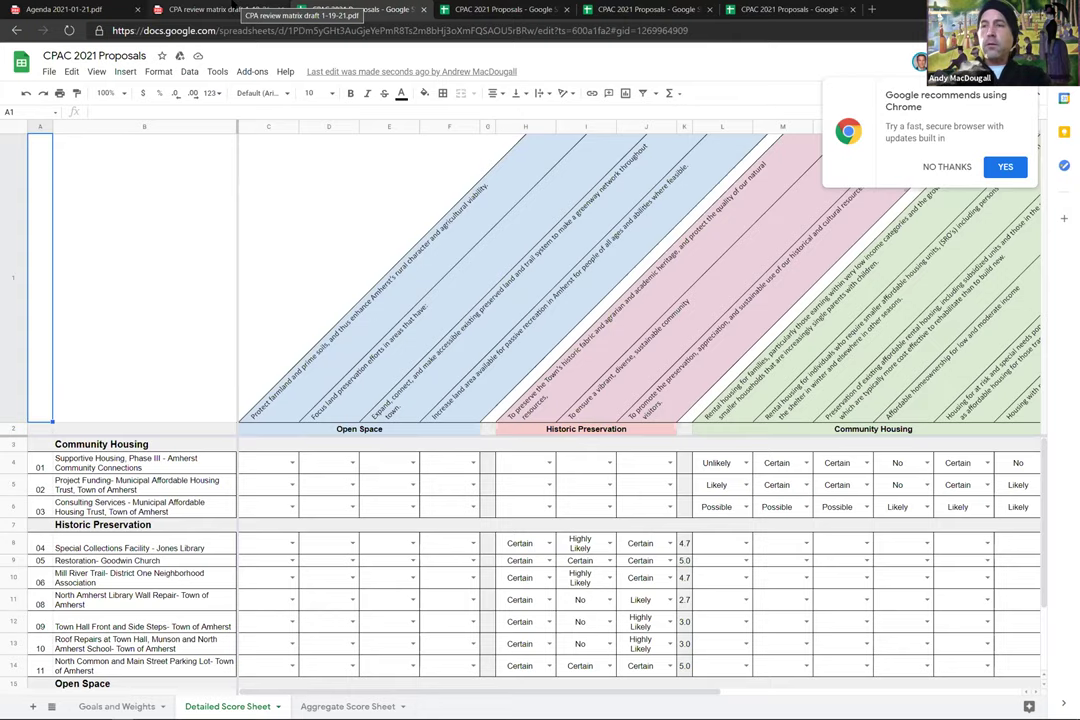
Open the Aggregate Score Sheet and examine proposal 01's primary and additional criteria ratings, scores and comments
{"action": "left_click", "coordinate": [340, 707]}
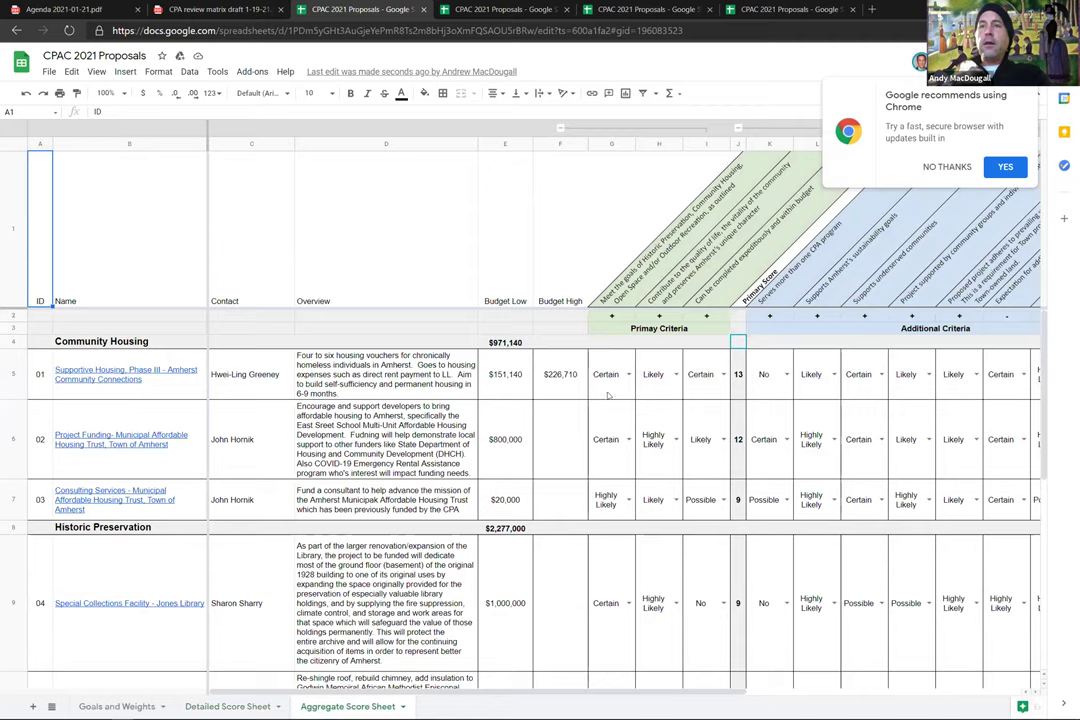
{"action": "key", "text": "Down"}
{"action": "key", "text": "Down"}
{"action": "key", "text": "Down"}
{"action": "key", "text": "Down"}
{"action": "key", "text": "Right"}
{"action": "key", "text": "Right"}
{"action": "key", "text": "Right"}
{"action": "key", "text": "Right"}
{"action": "key", "text": "Right"}
{"action": "key", "text": "Right"}
{"action": "key", "text": "Right"}
{"action": "key", "text": "Right"}
{"action": "key", "text": "Right"}
{"action": "key", "text": "Right"}
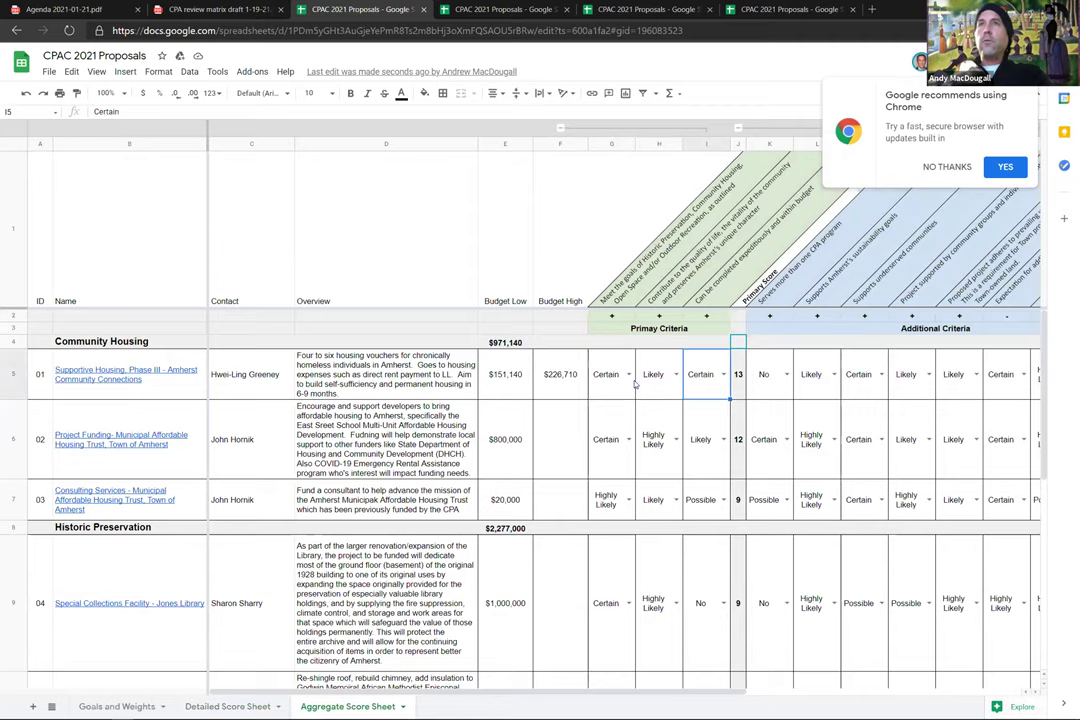
{"action": "key", "text": "Right"}
{"action": "key", "text": "Right"}
{"action": "key", "text": "Right"}
{"action": "key", "text": "Right"}
{"action": "key", "text": "Right"}
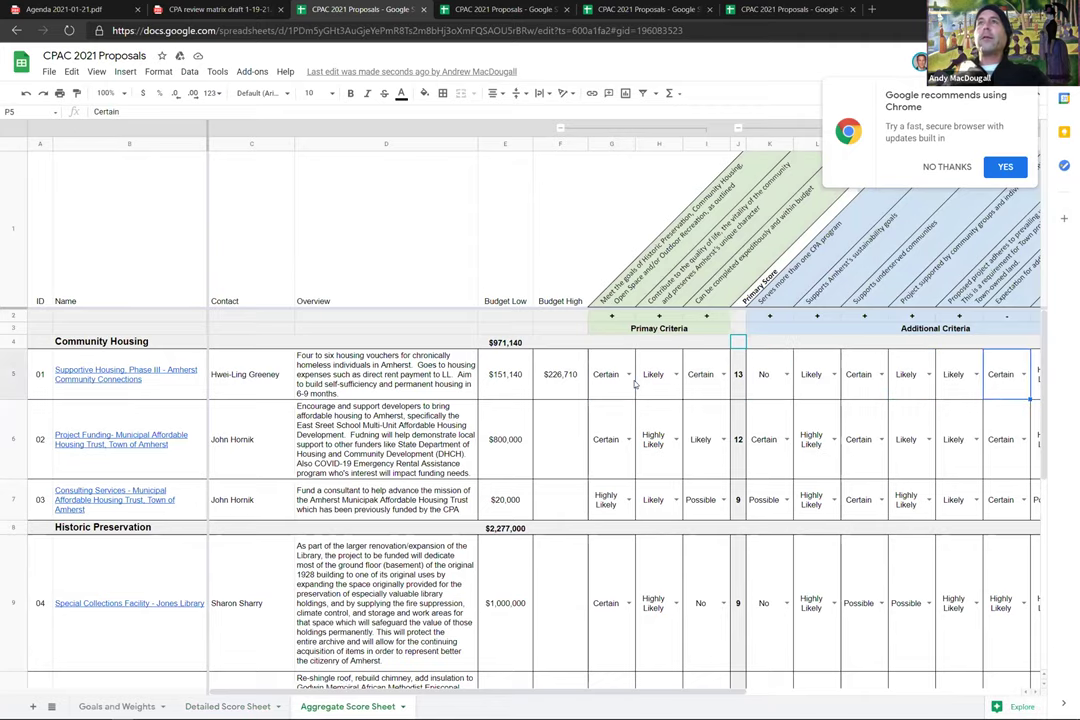
{"action": "key", "text": "Right"}
{"action": "key", "text": "Right"}
{"action": "key", "text": "Right"}
{"action": "key", "text": "Right"}
{"action": "key", "text": "Right"}
{"action": "key", "text": "Right"}
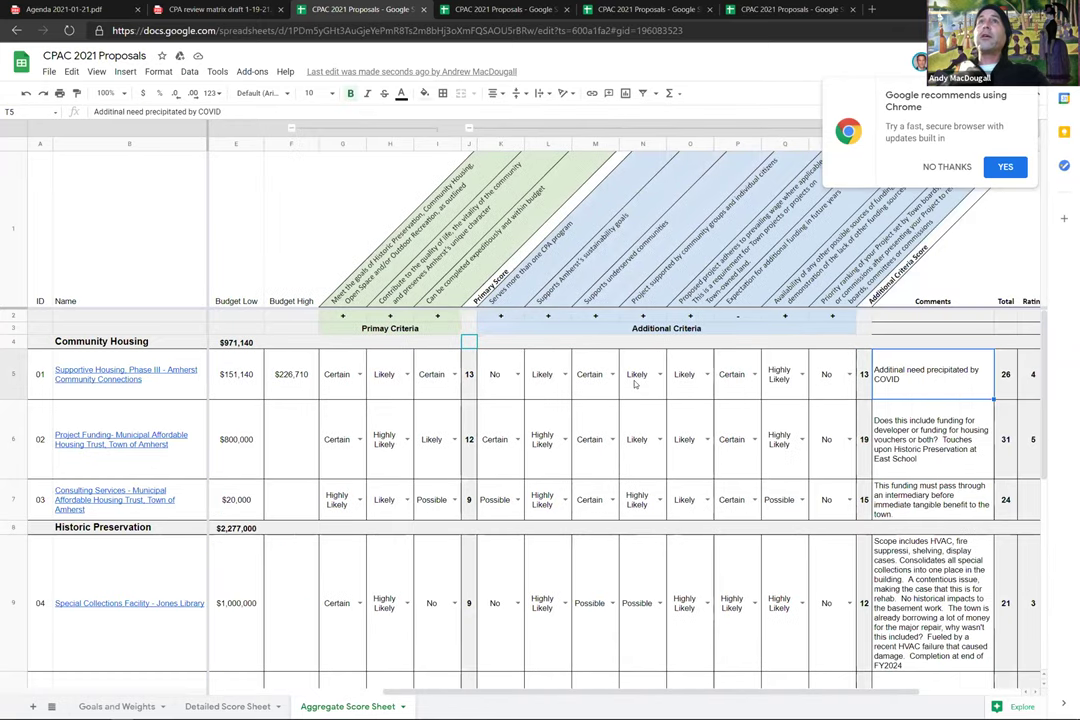
{"action": "key", "text": "Right"}
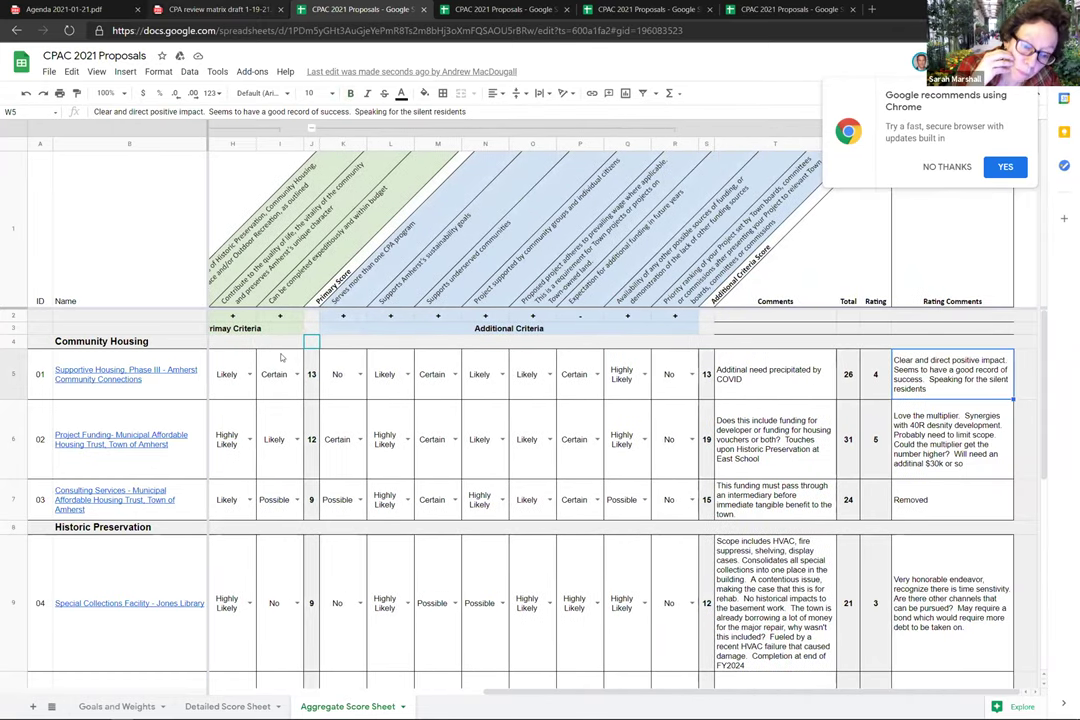
{"action": "left_click", "coordinate": [237, 384]}
{"action": "key", "text": "Left"}
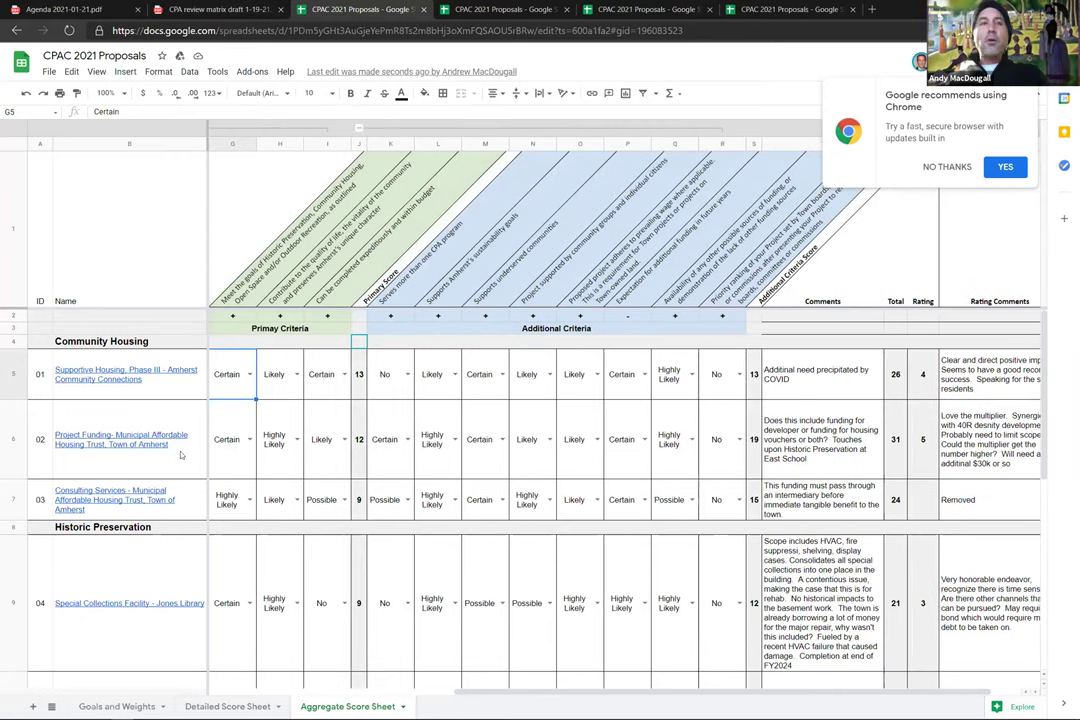